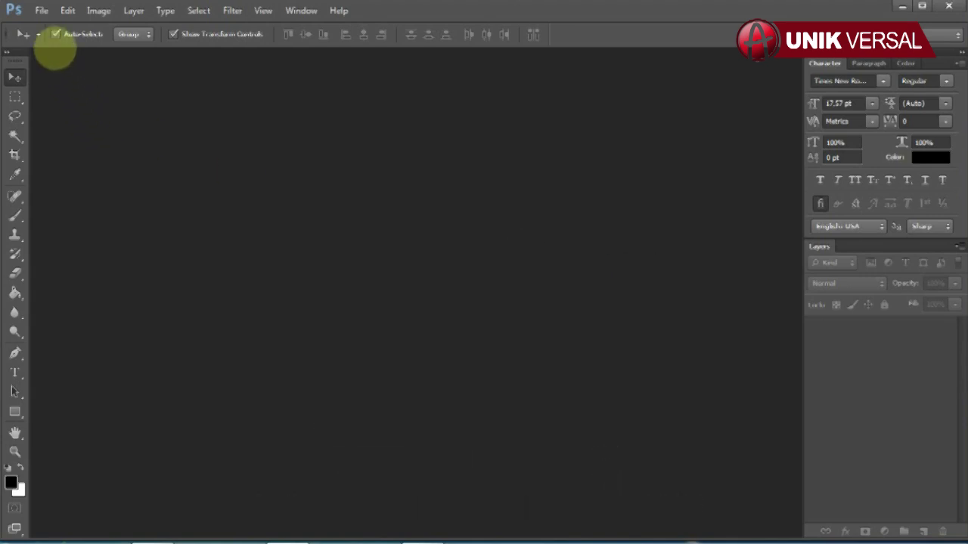
Step: Open the File > Open dialog to browse the SAMARA 01 invitation files
click(41, 11)
click(56, 41)
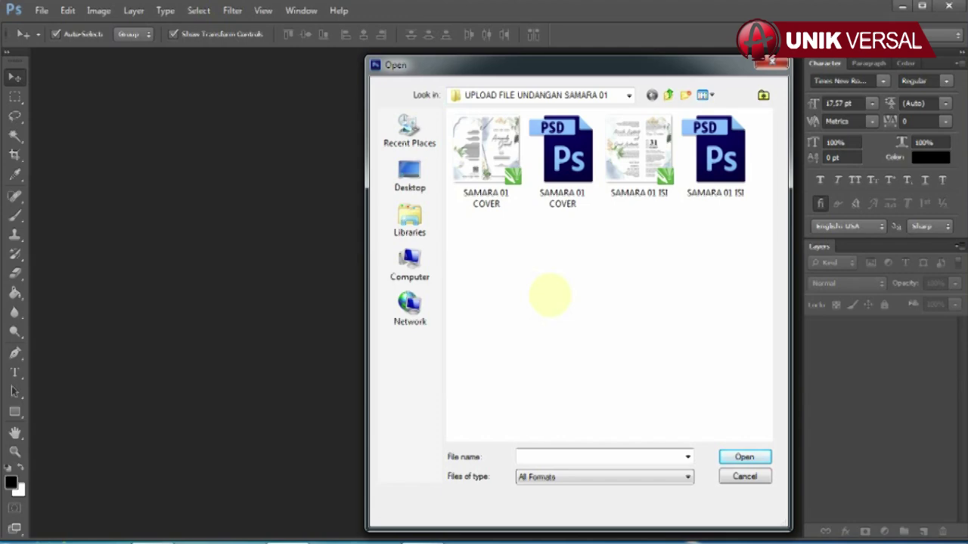
Step: Open SAMARA 01 COVER.psd and SAMARA 01 ISI.psd together
click(562, 151)
ctrl+click(715, 152)
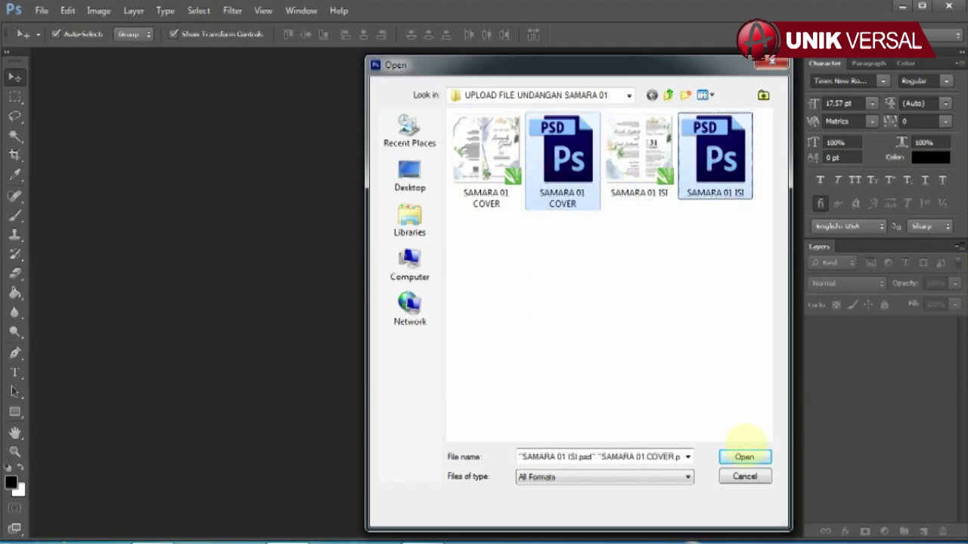
click(745, 455)
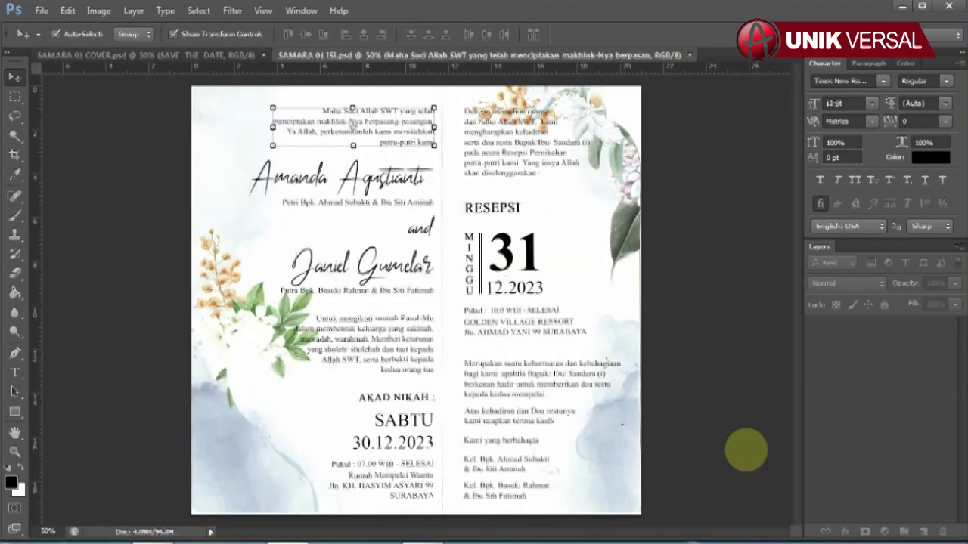
Step: Float the cover document and check its Image Size: 21 × 19.51 cm at 150 px/inch
click(745, 449)
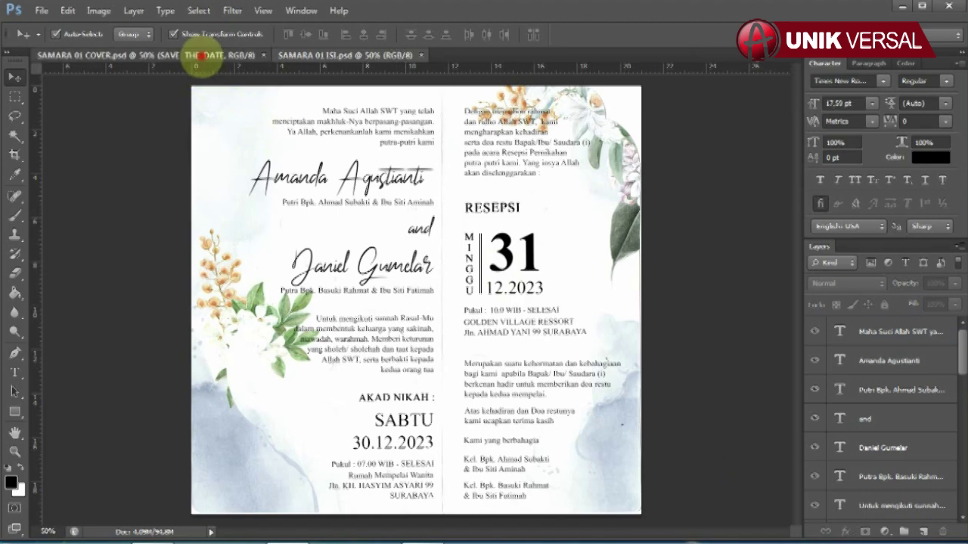
drag(205, 58, 276, 74)
right_click(276, 74)
click(318, 99)
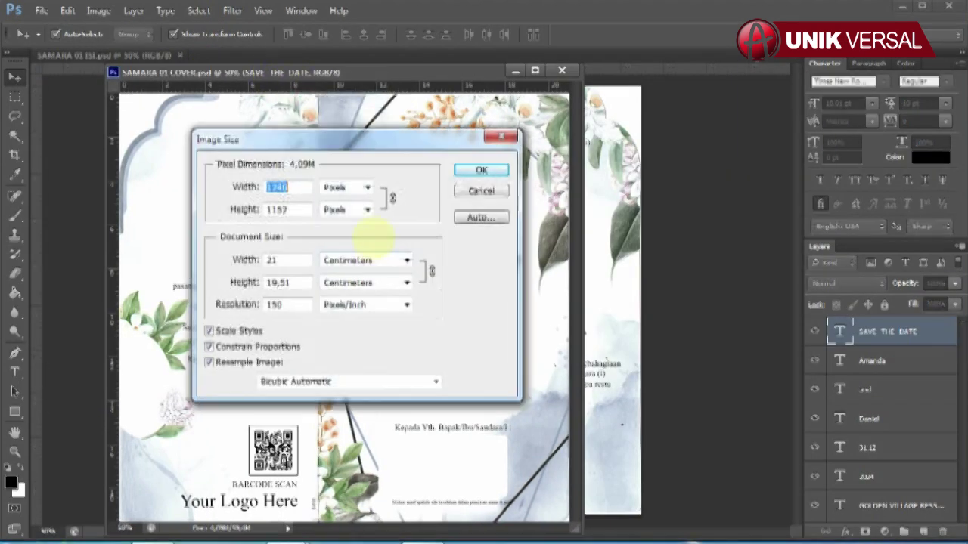
click(295, 257)
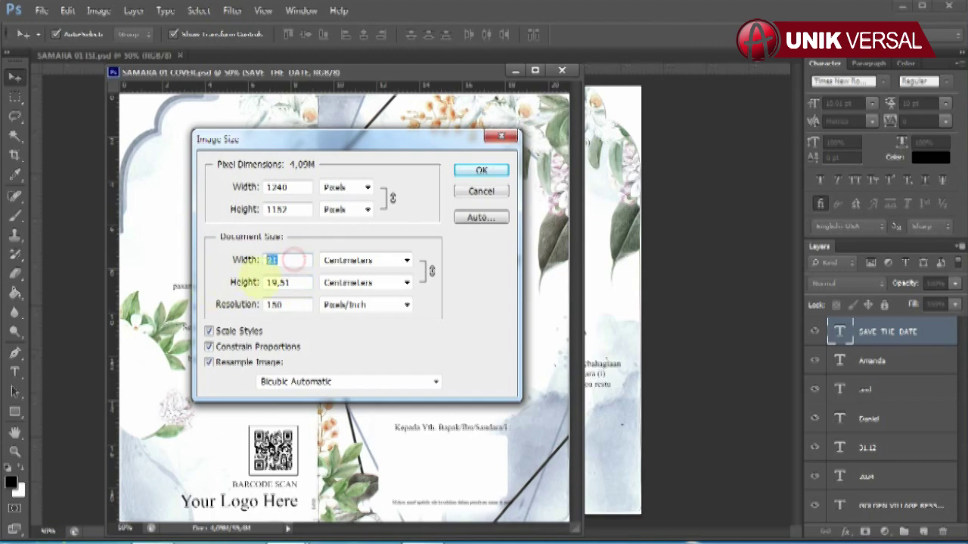
Step: Close Image Size, dock the cover back beside the inner pages, and check the SAVE THE DATE layer
click(479, 172)
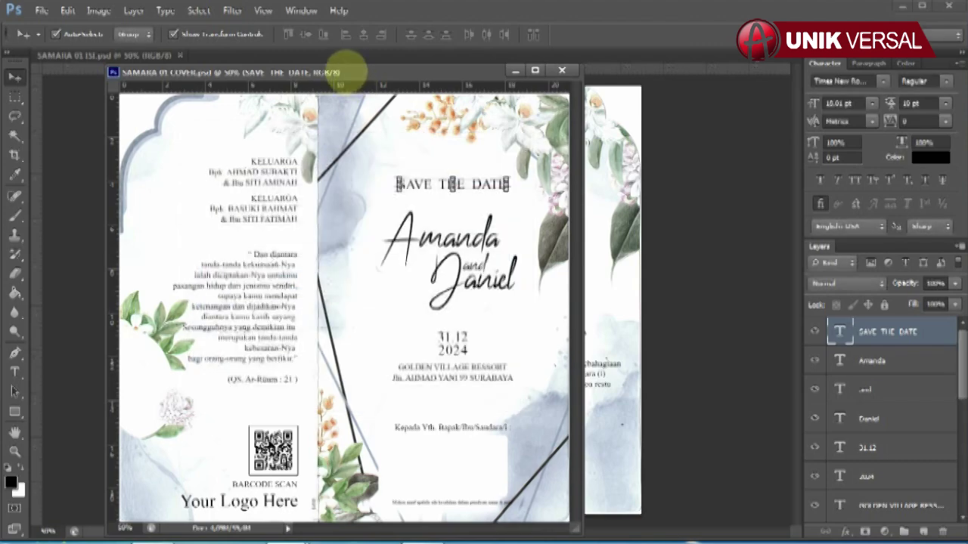
drag(356, 60, 140, 47)
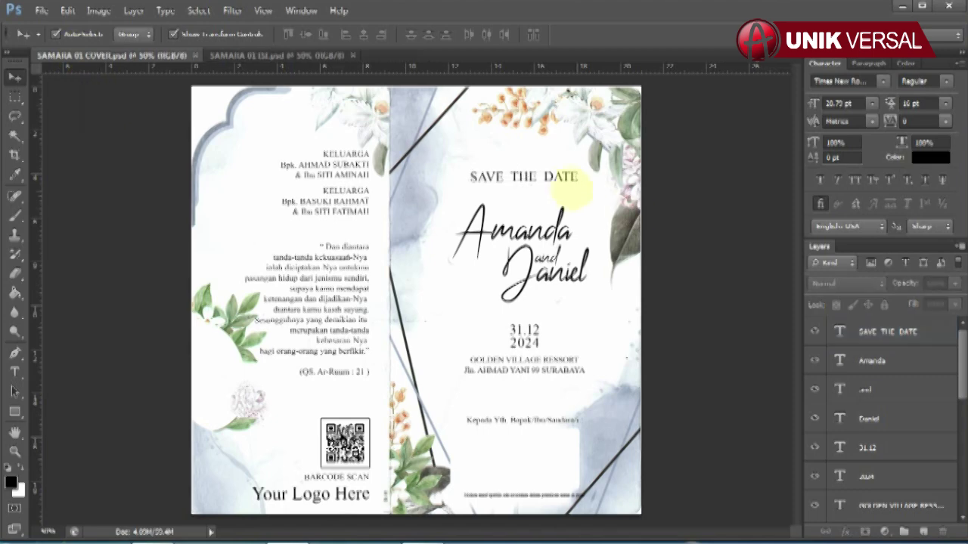
click(814, 332)
click(813, 332)
Step: Check the bride's and groom's name layers on the cover, leaving both names unchanged
click(873, 360)
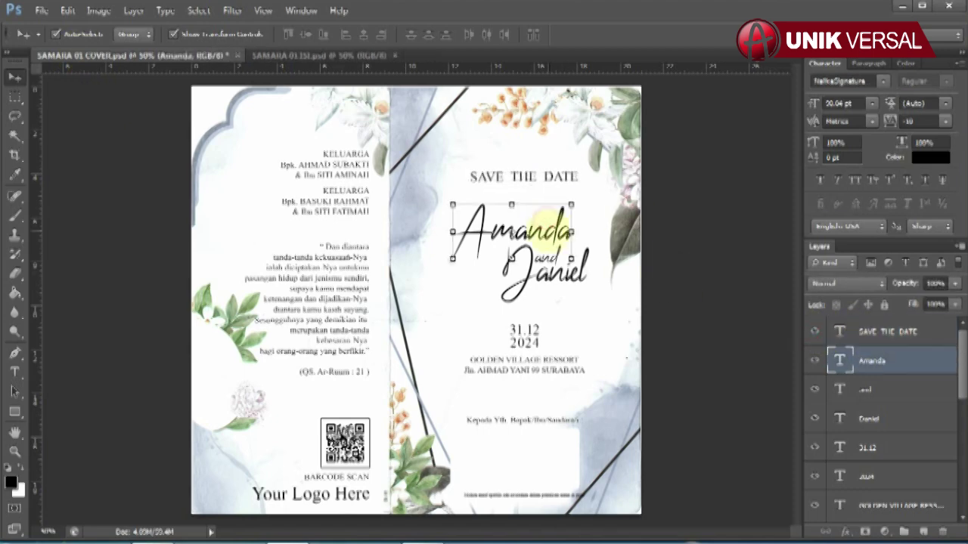
click(14, 371)
drag(457, 227, 625, 235)
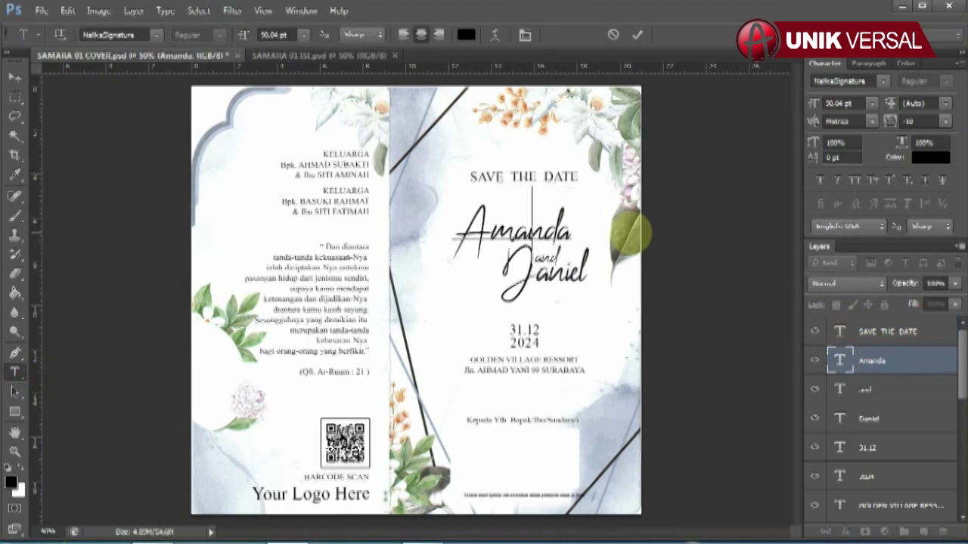
click(14, 76)
click(869, 419)
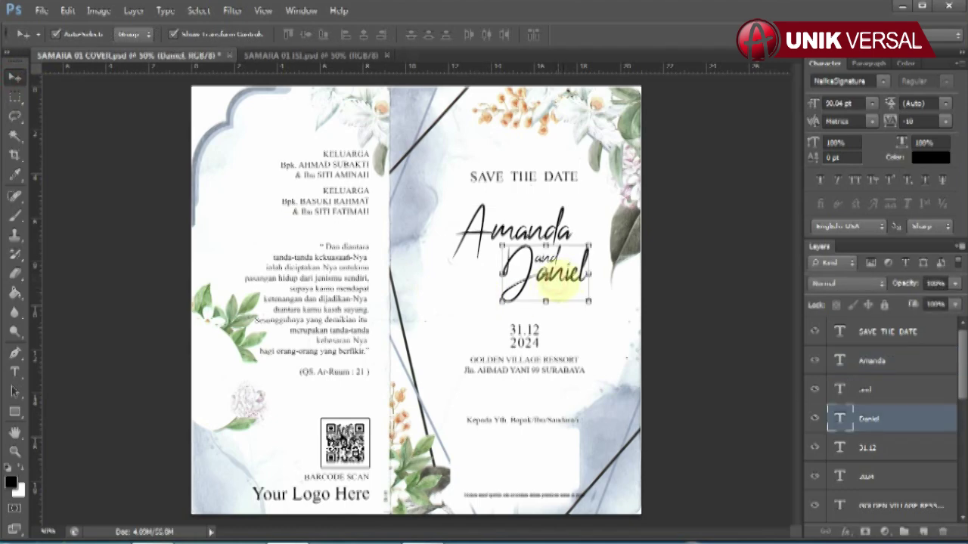
click(15, 371)
drag(501, 285, 626, 277)
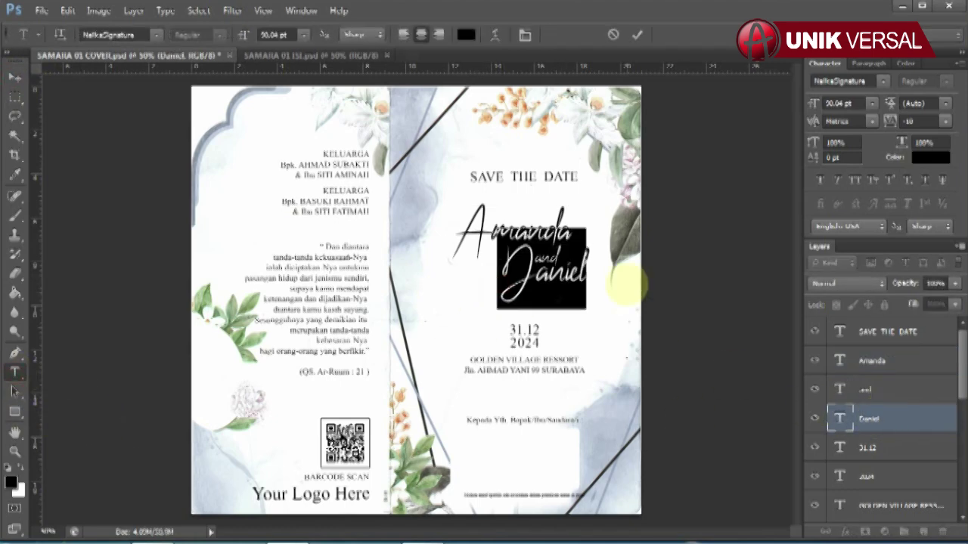
click(625, 286)
click(14, 76)
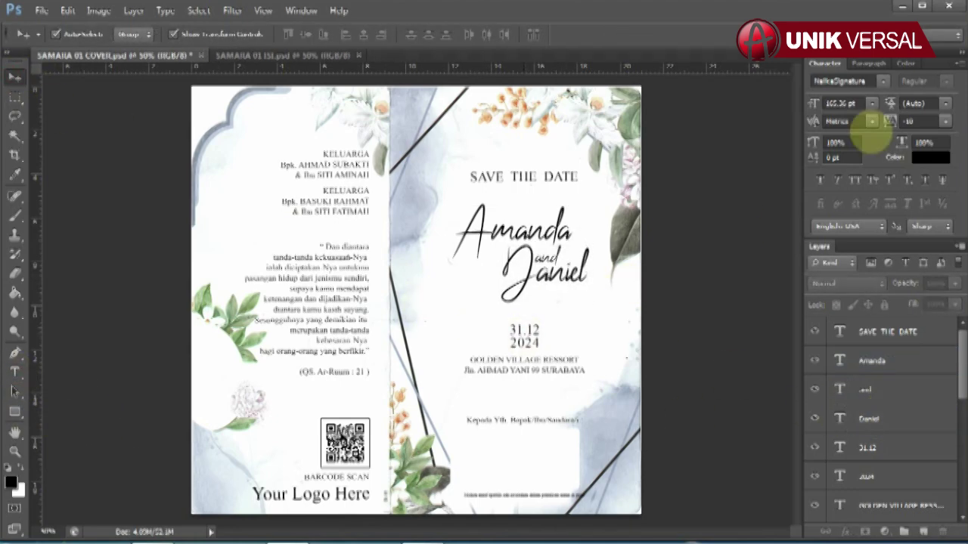
click(870, 63)
Step: Retype the cover date as 31.12 and the year as 2024
click(527, 333)
click(14, 371)
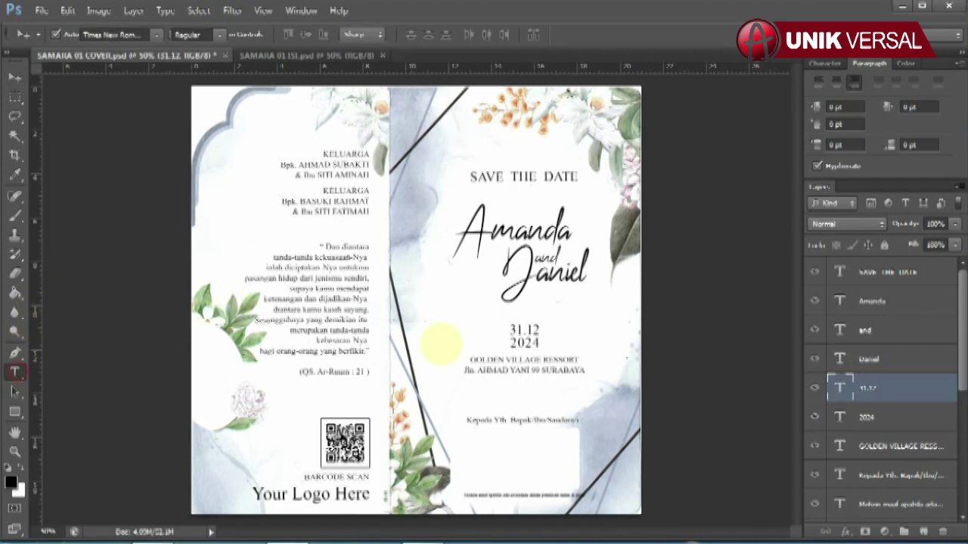
drag(509, 330, 570, 331)
text(31.12)
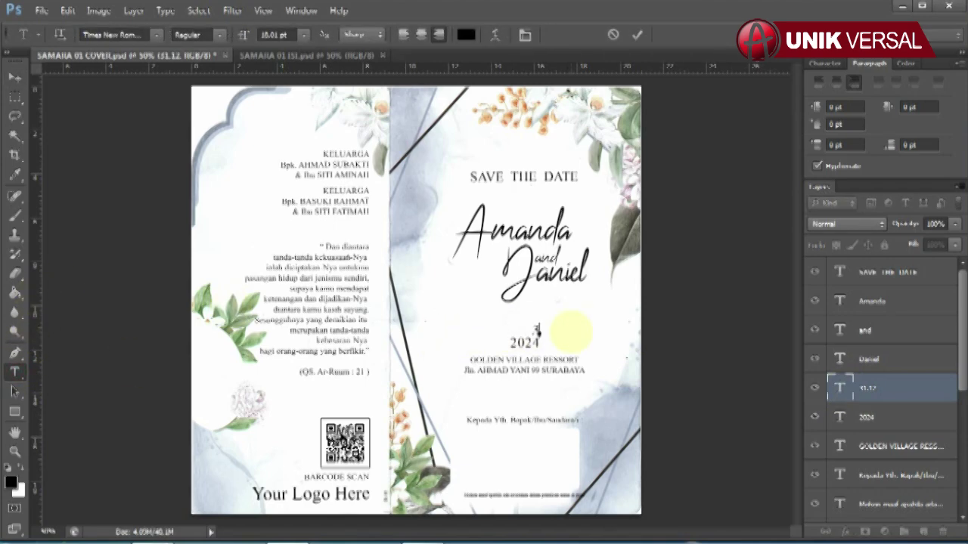
click(14, 77)
click(583, 316)
click(866, 416)
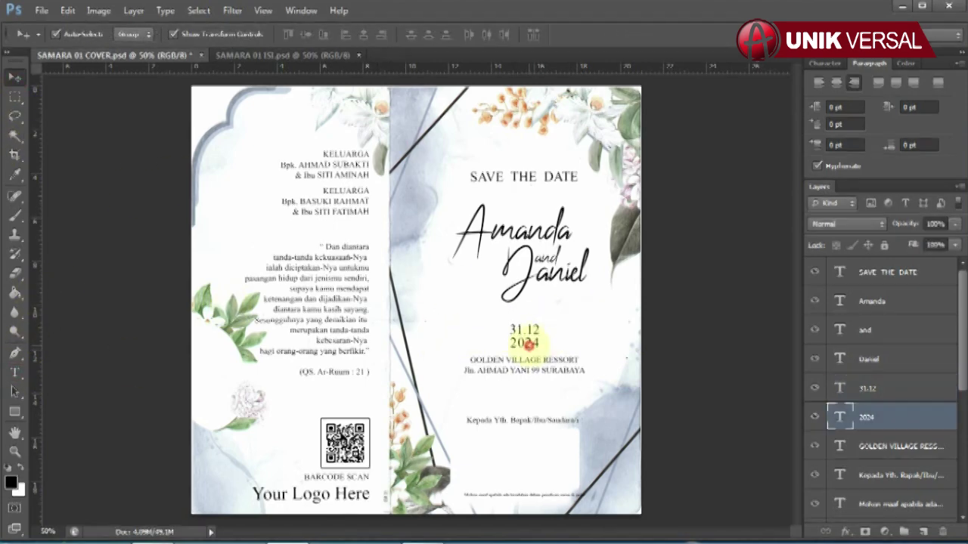
click(14, 371)
drag(501, 344, 577, 344)
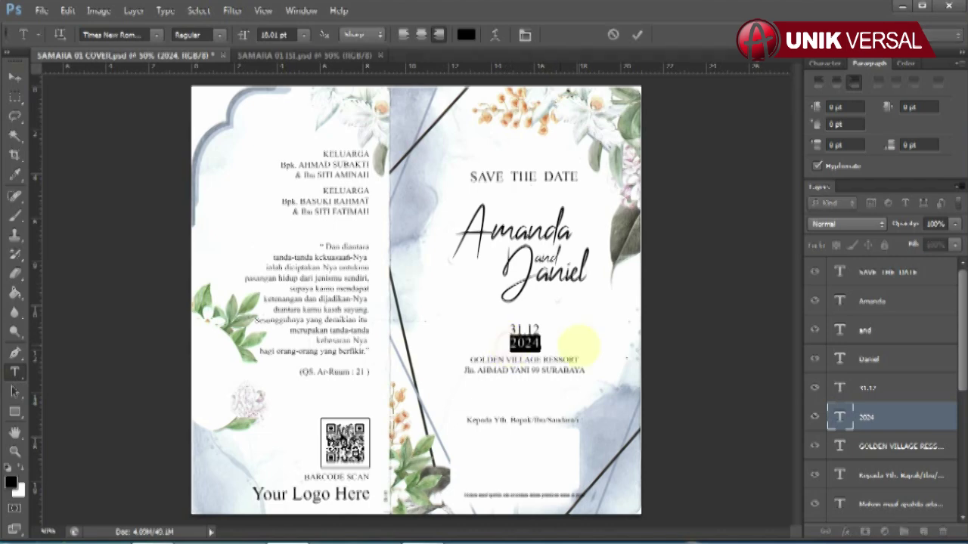
text(2024)
click(15, 76)
Step: Retype the GOLDEN VILAGE RESSORT venue text with a BANDUNG address and make the venue name Bold
click(563, 364)
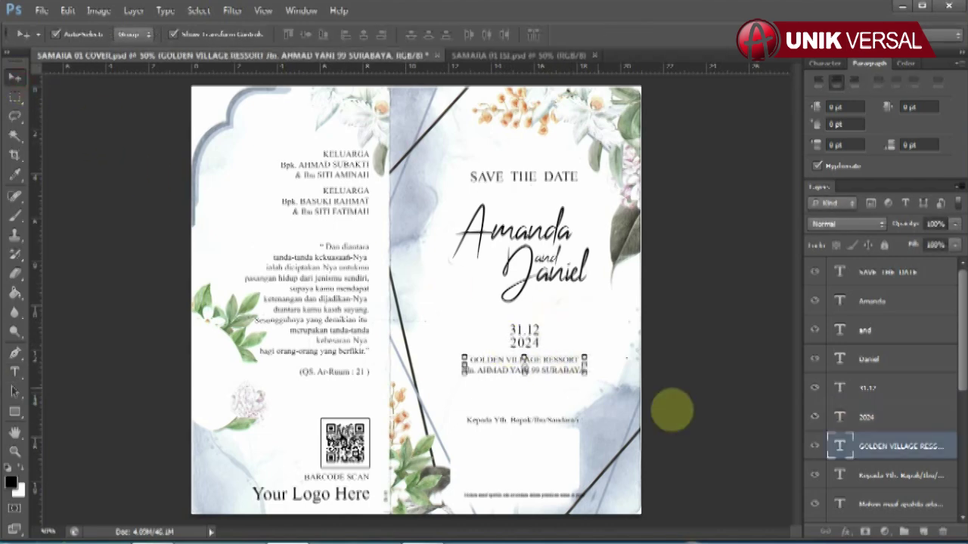
click(14, 371)
drag(463, 356, 644, 371)
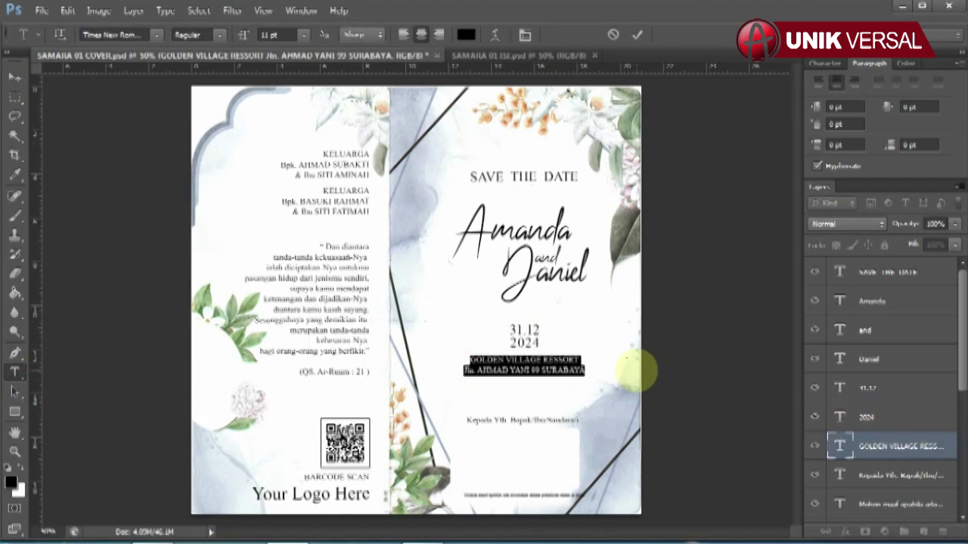
text(GOLDE)
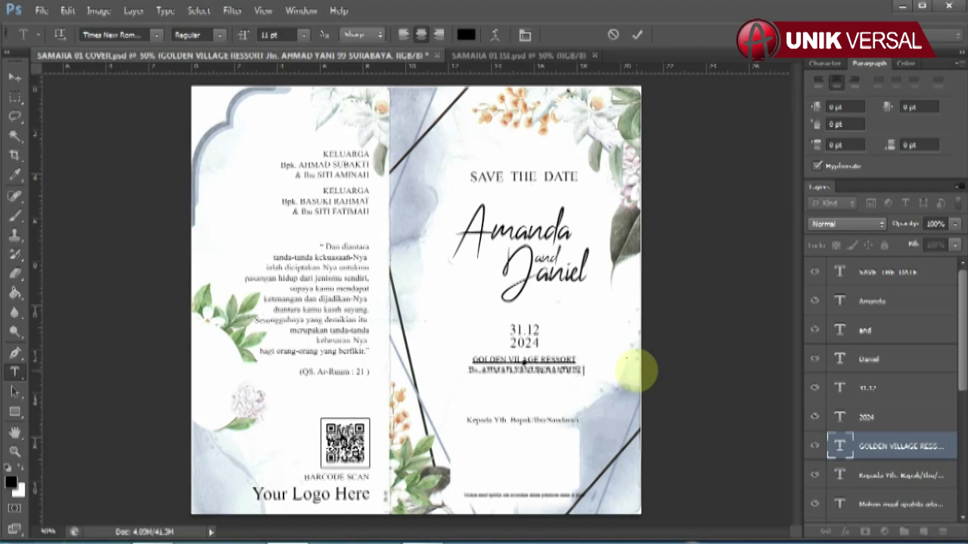
drag(470, 358, 576, 361)
click(824, 63)
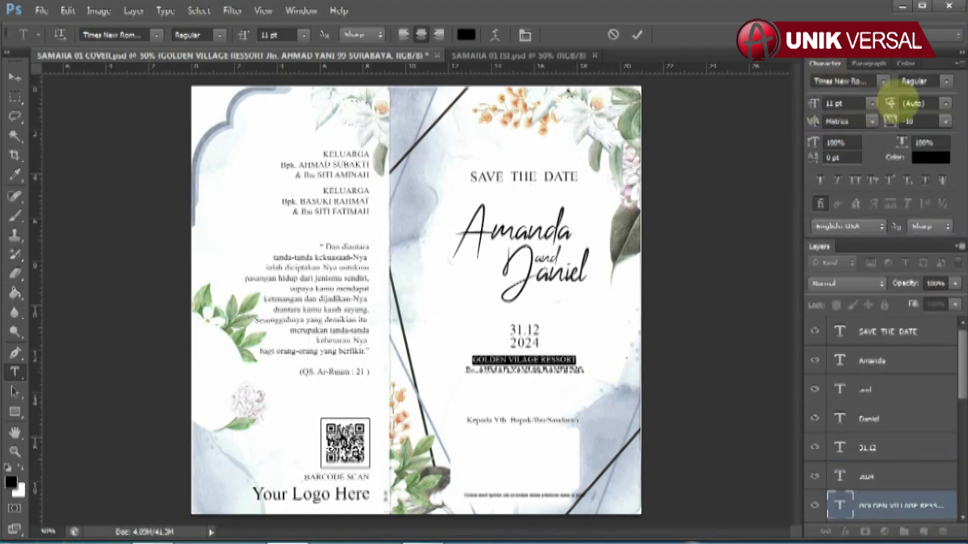
click(924, 80)
click(936, 119)
click(869, 63)
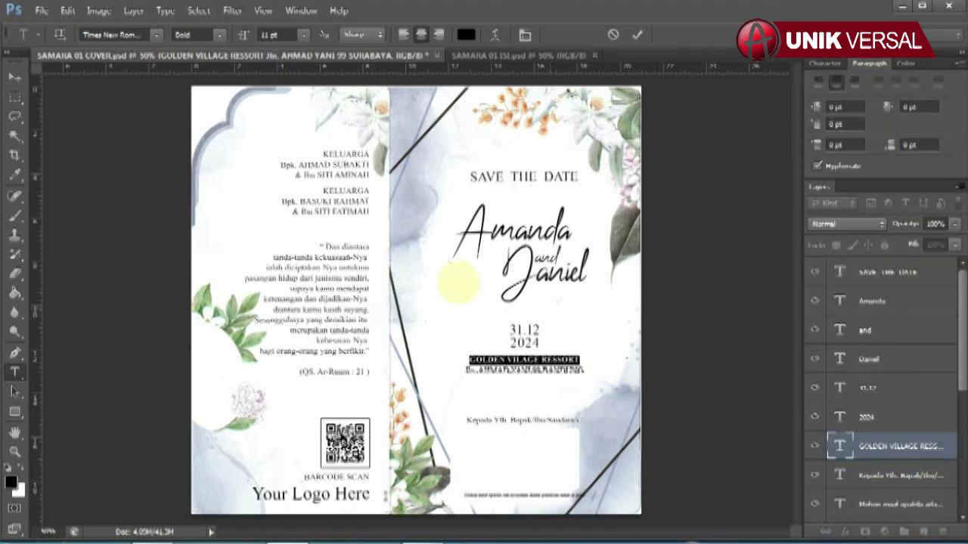
click(16, 77)
click(302, 168)
scroll(827, 400, down, 5)
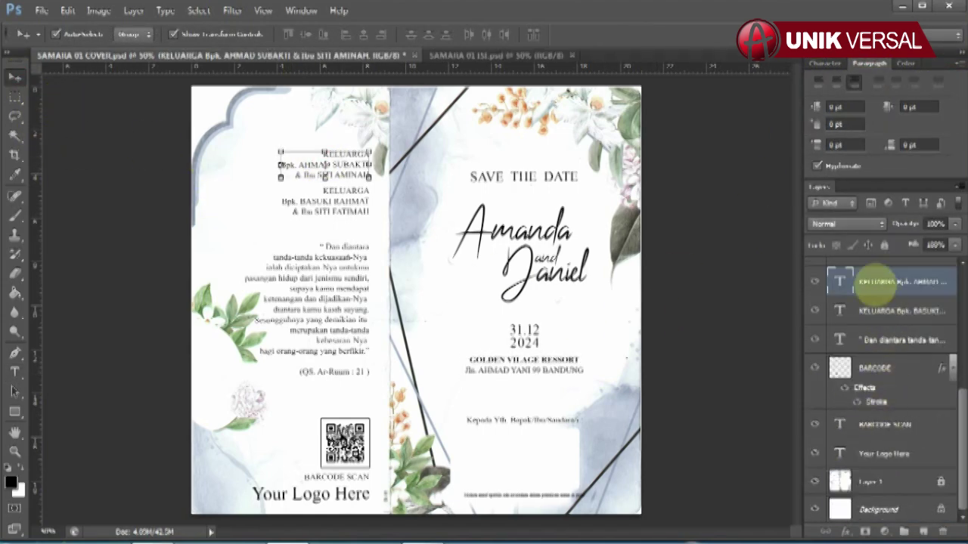
Step: Retype the first family credit as KELUARGA plus the father's and mother's names in title case
click(14, 371)
click(325, 168)
key(ctrl+a)
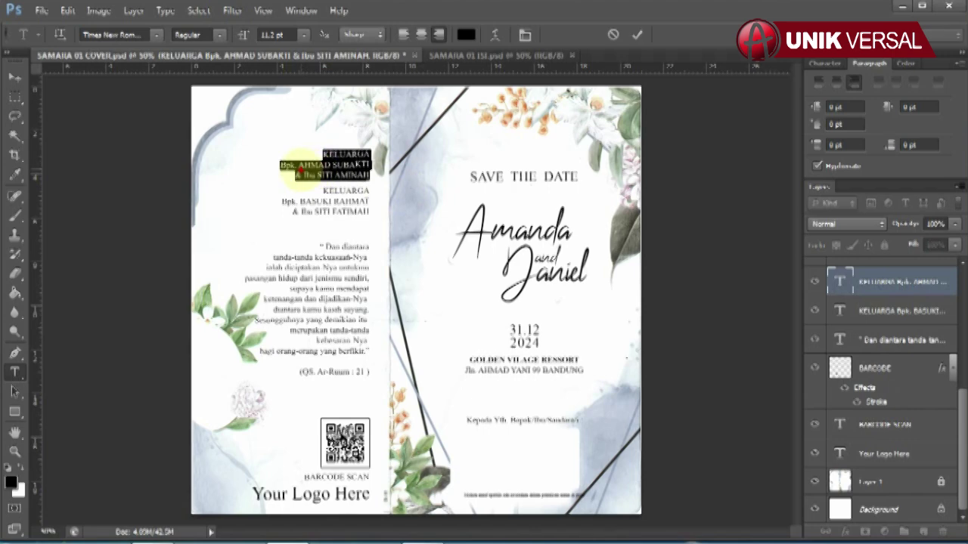
text(KELUARGA)
key(Return)
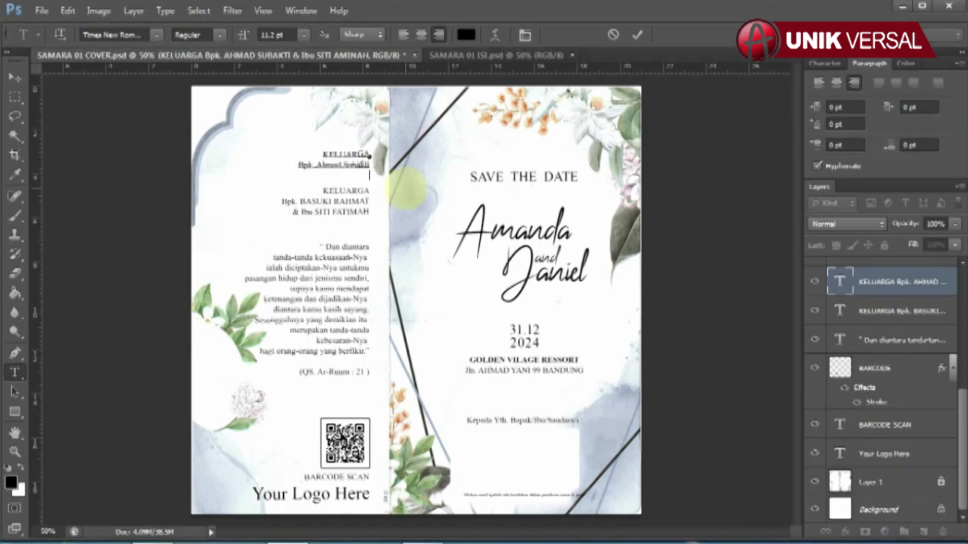
key(Return)
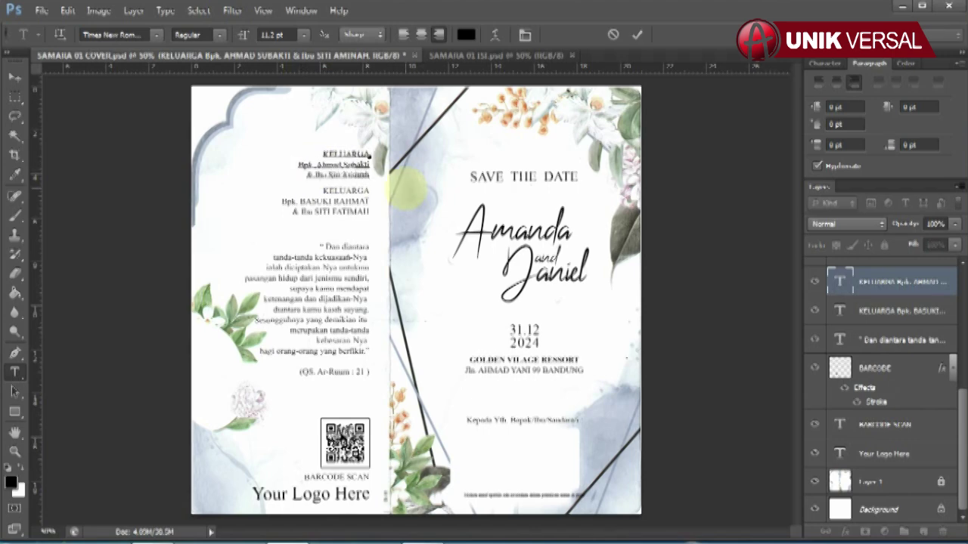
click(15, 77)
Step: Retype the second KELUARGA family credit block
click(363, 205)
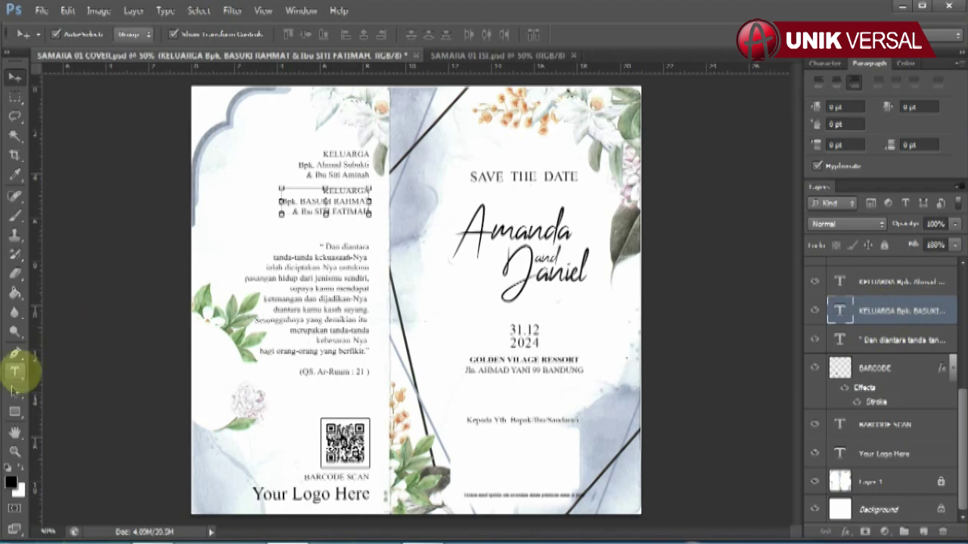
click(15, 371)
click(364, 195)
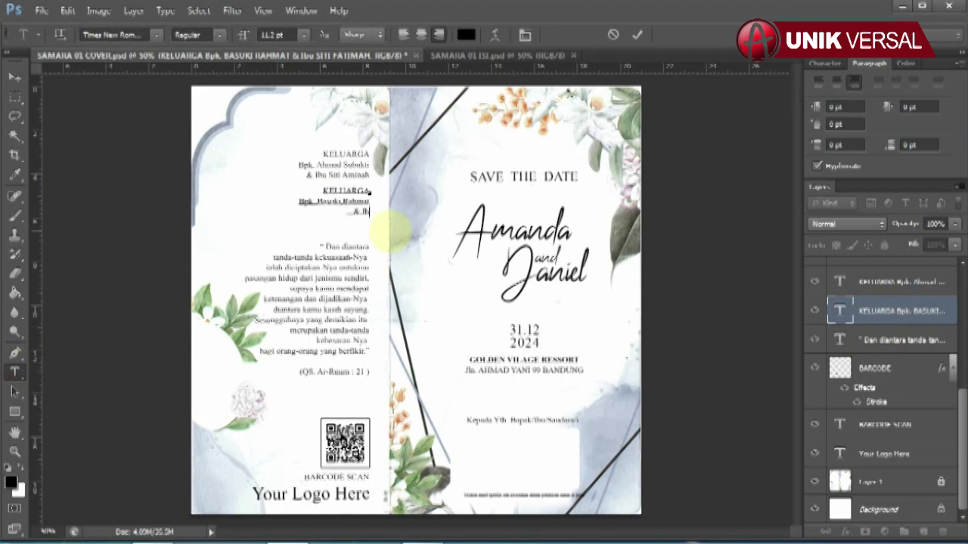
click(16, 78)
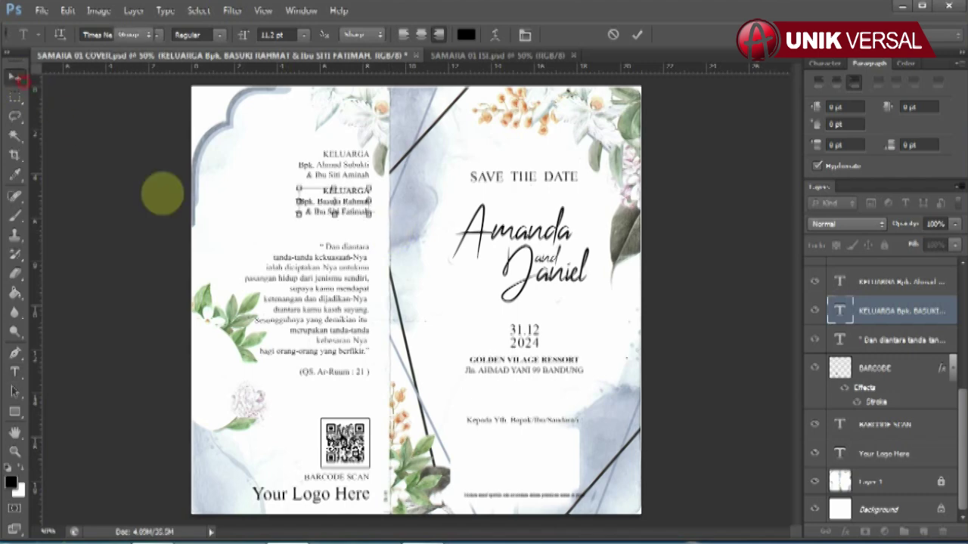
Step: Toggle the verse text and the QR-code BARCODE layer off and on to check them
click(344, 250)
click(814, 339)
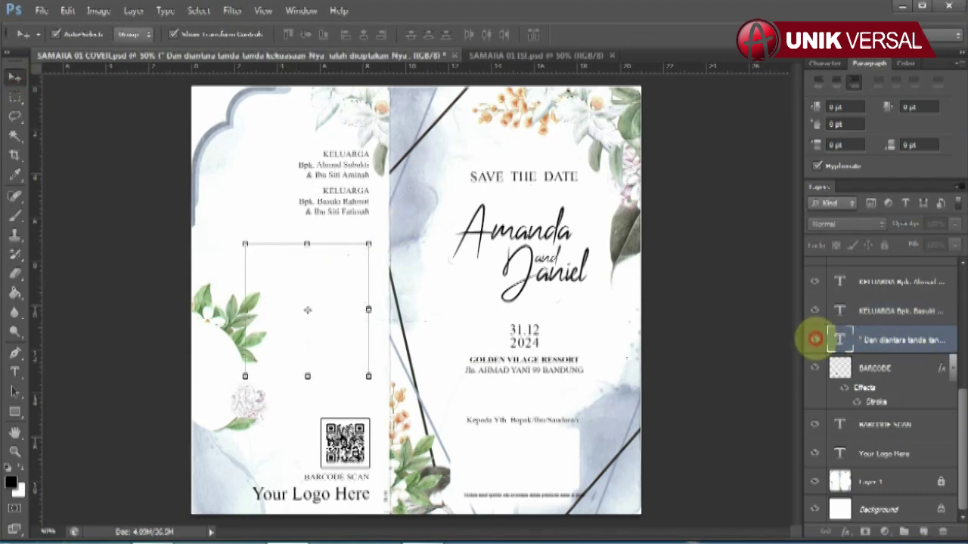
click(814, 340)
click(877, 368)
click(815, 368)
click(814, 367)
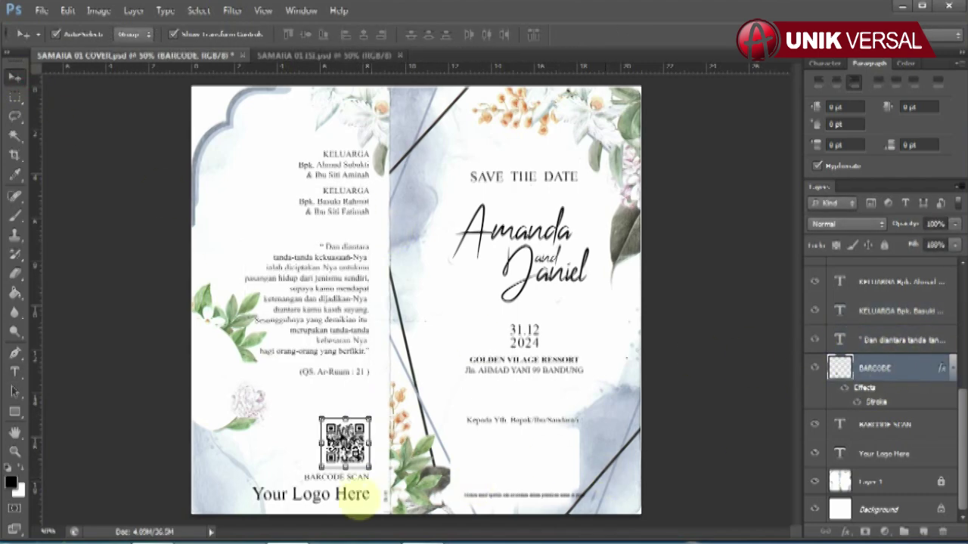
Step: Retype the 'Your Logo Here' placeholder, then switch to the SAMARA 01 ISI.psd document
click(869, 454)
key(t)
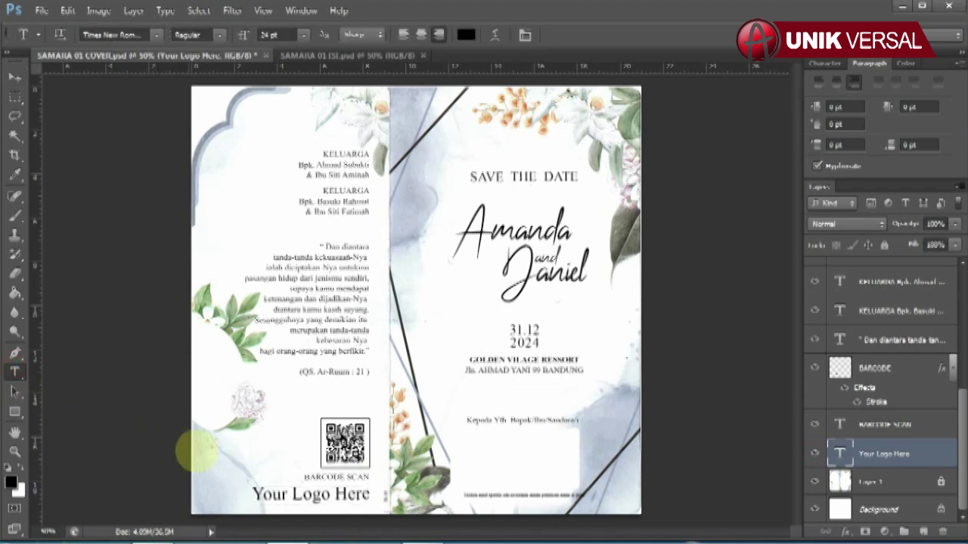
click(253, 493)
key(ctrl+a)
text(Y)
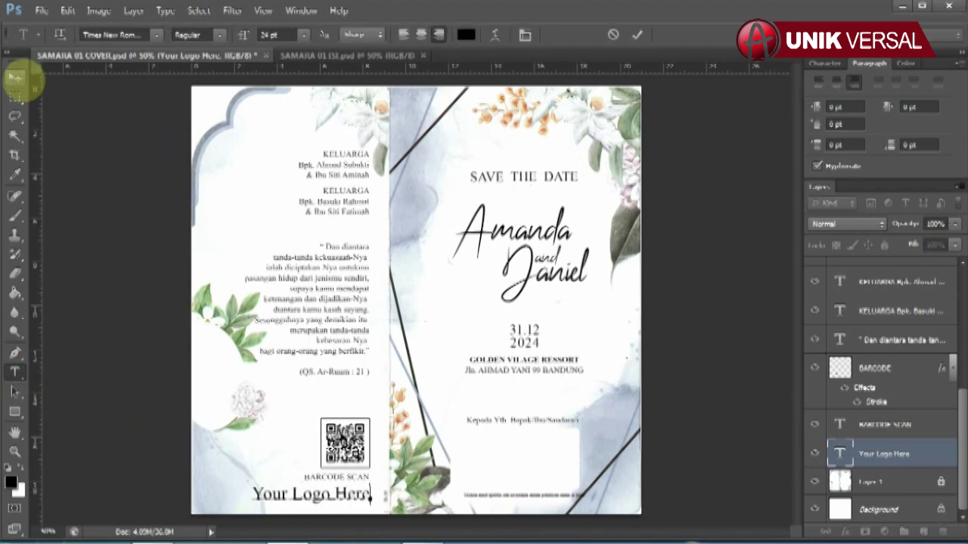
click(15, 78)
click(336, 55)
Step: Retype the bride's name and her parents' credit line on the inner page
click(420, 178)
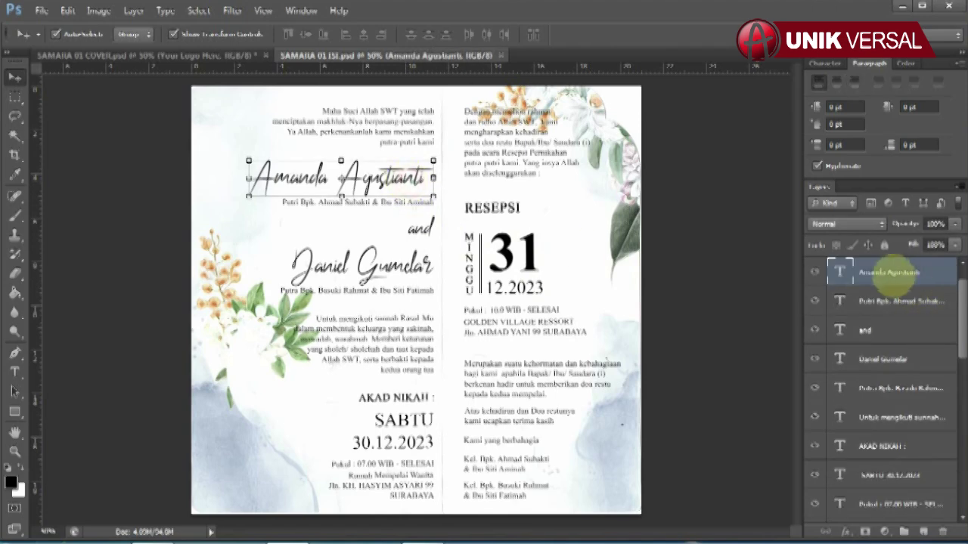
click(14, 372)
click(337, 177)
key(ctrl+a)
text(Ama)
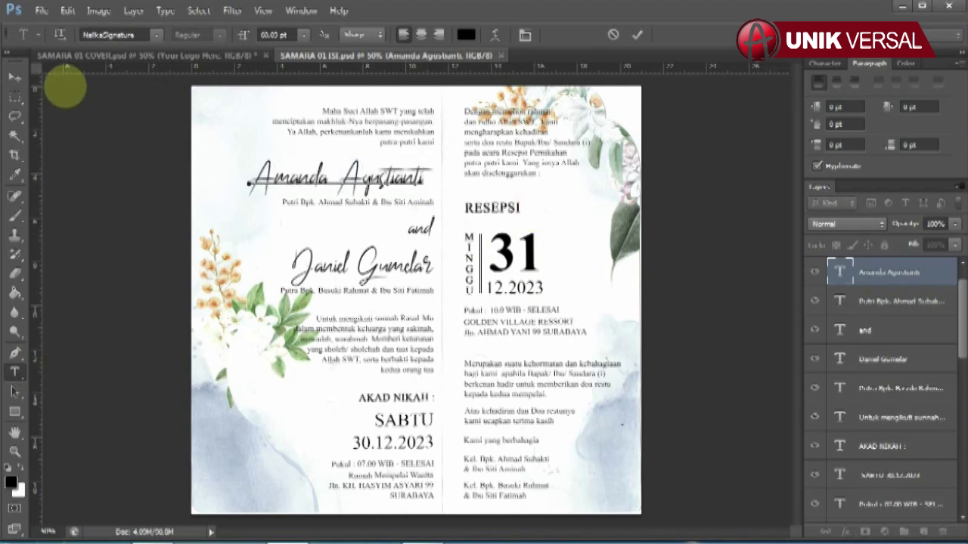
click(16, 77)
click(839, 303)
click(14, 372)
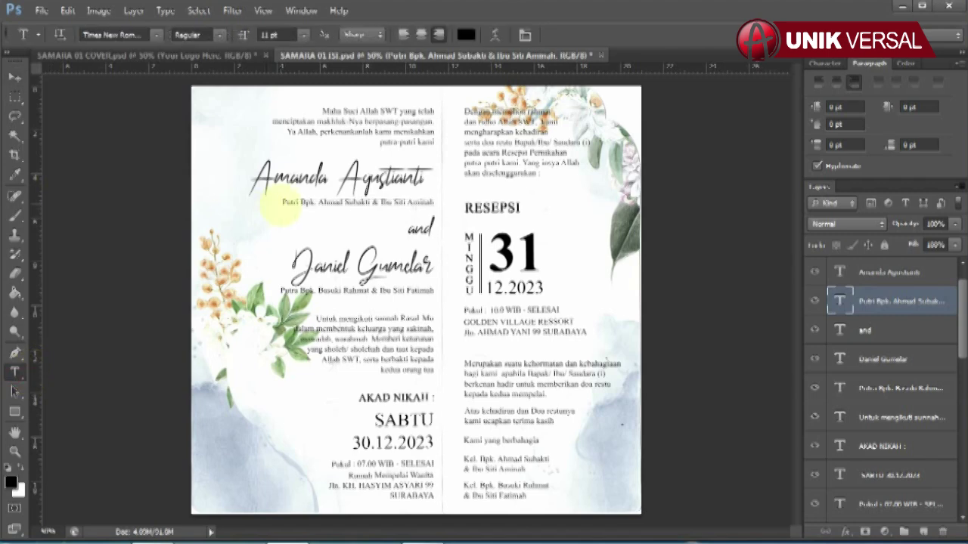
triple_click(288, 204)
text(Al)
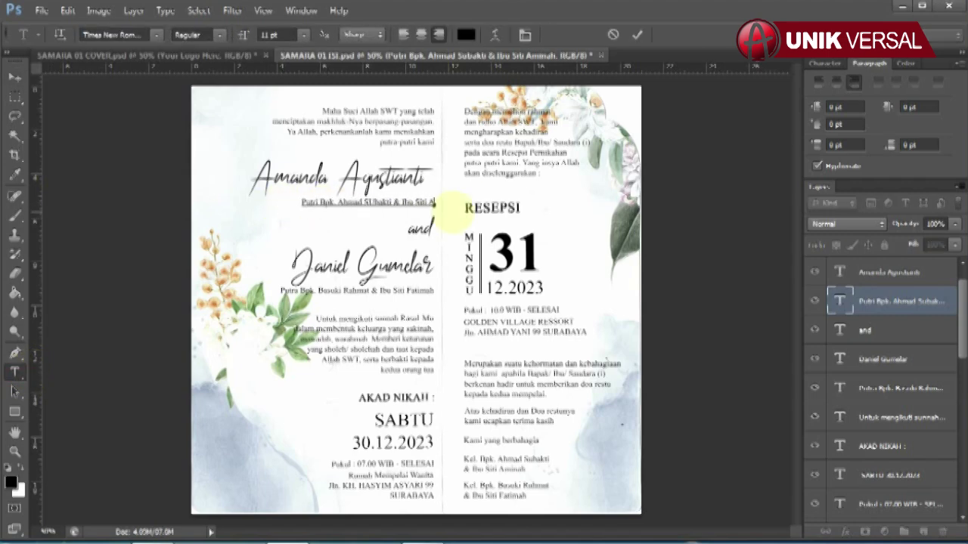
click(15, 76)
Step: Retype the groom's full name and his parents' credit line
click(907, 359)
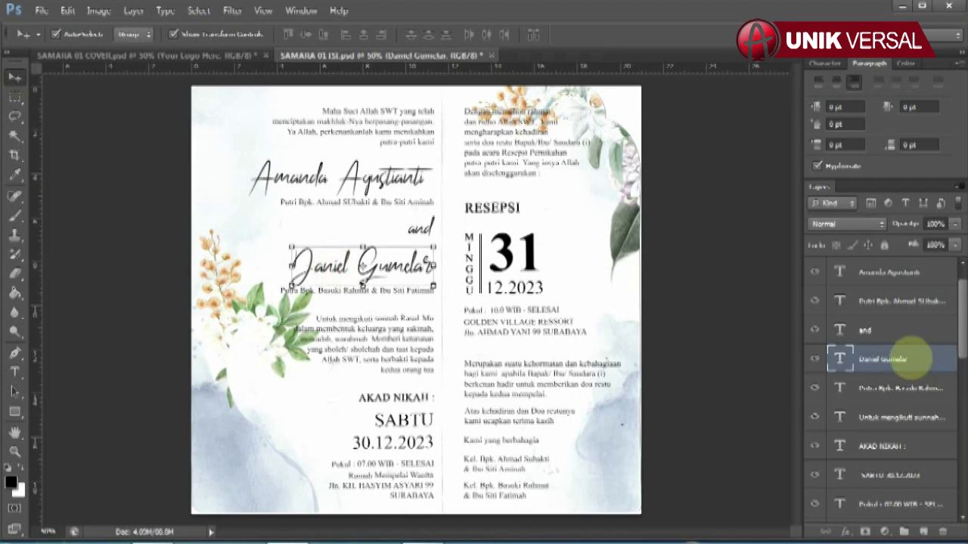
click(15, 371)
triple_click(446, 265)
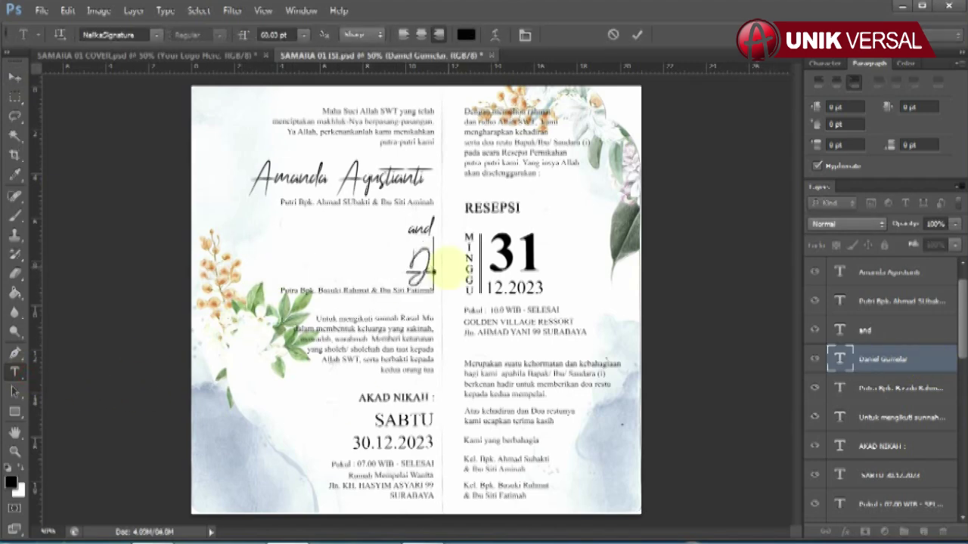
click(15, 77)
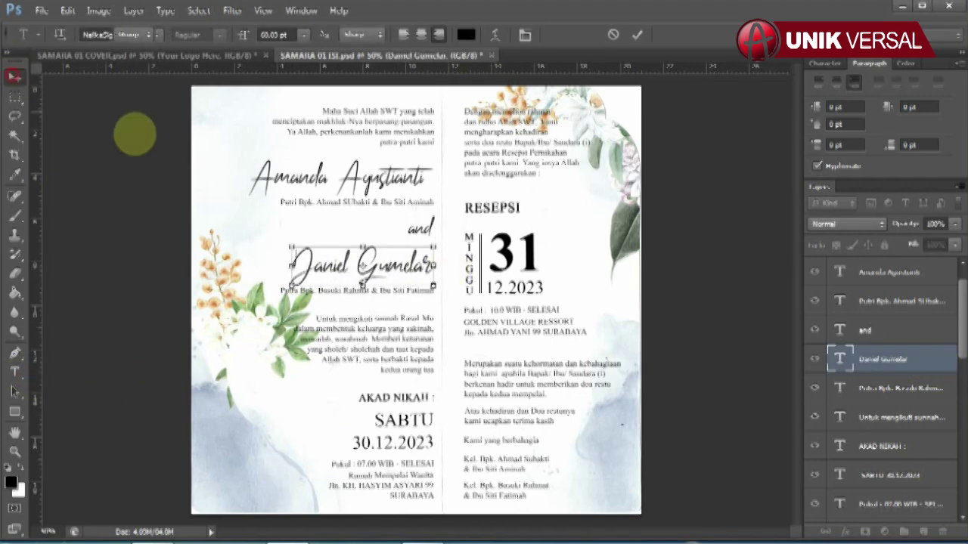
click(134, 134)
click(899, 388)
click(15, 372)
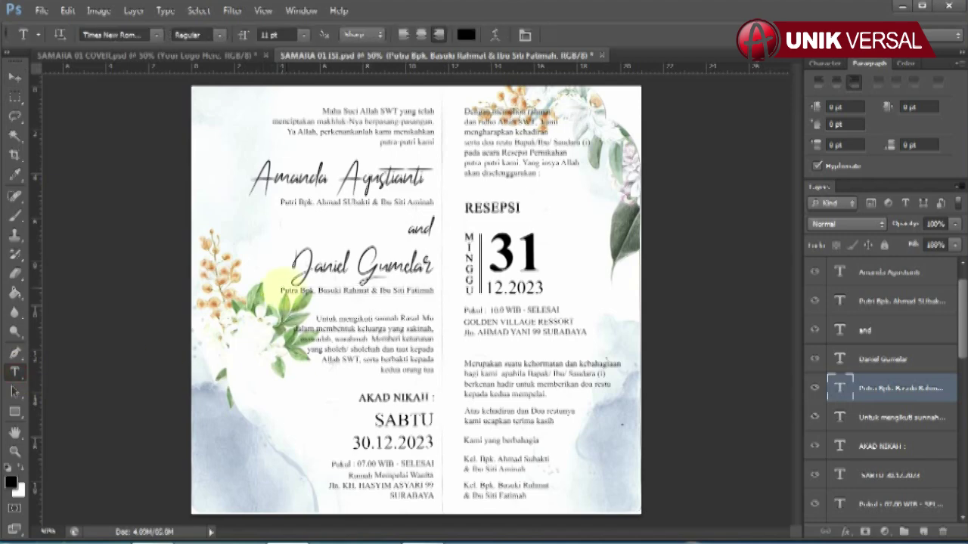
triple_click(282, 290)
click(468, 288)
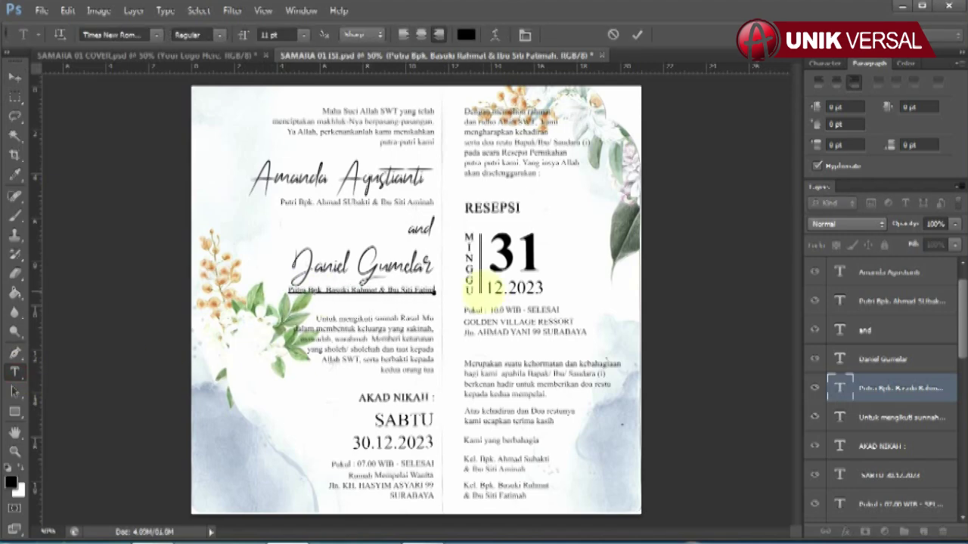
click(14, 76)
click(396, 397)
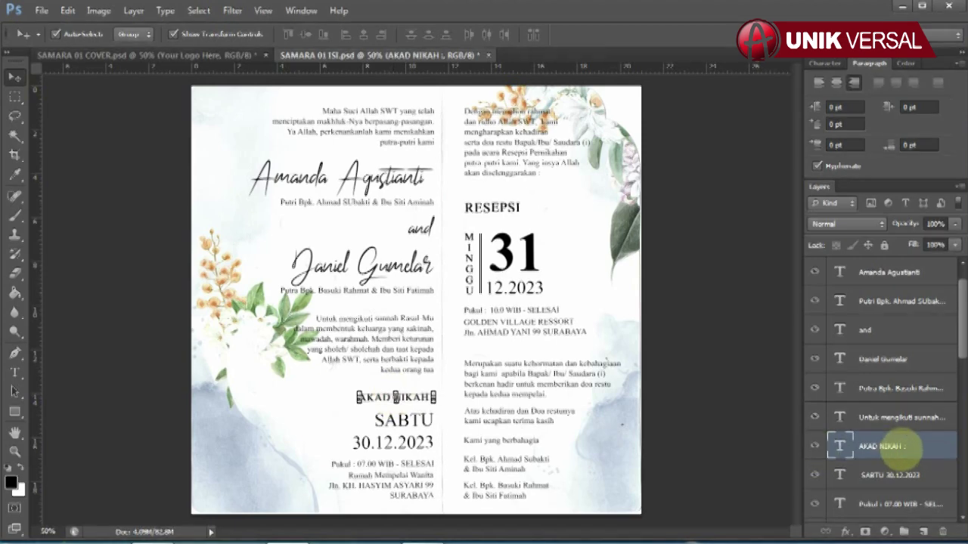
Step: Set the akad nikah date to SABTU 30.12.2024 and the time to 'Pukul :07.00 WIB - Selesai'
scroll(892, 443, down, 3)
click(896, 302)
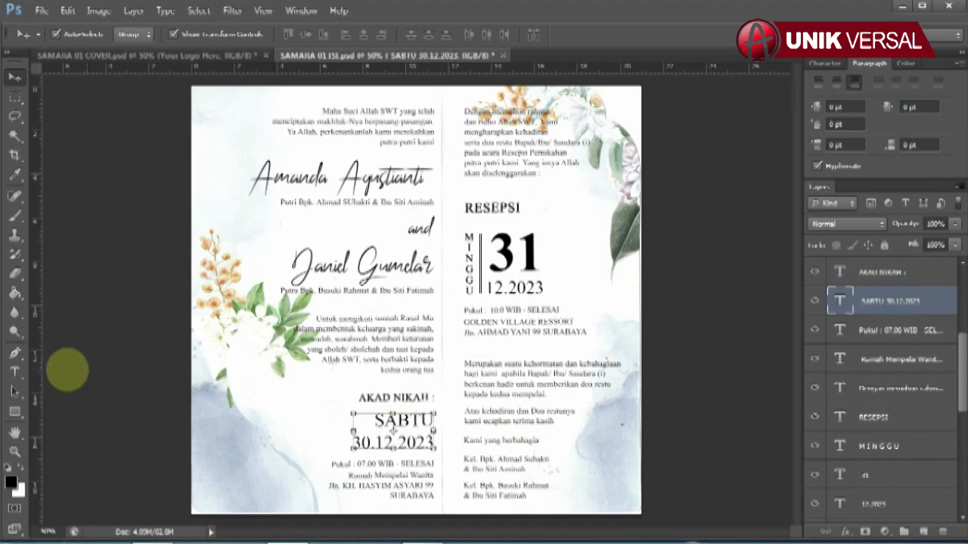
click(15, 371)
drag(376, 420, 434, 446)
click(435, 419)
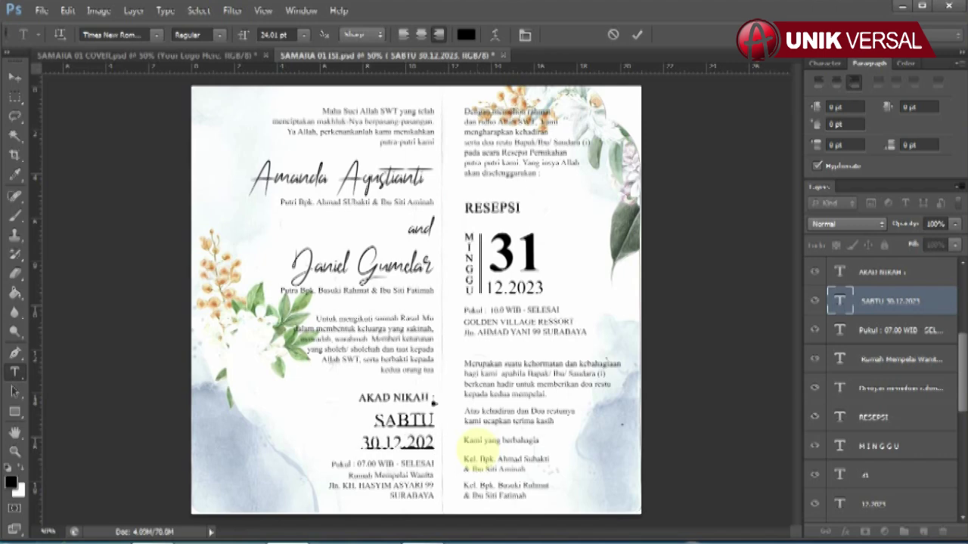
text(4)
click(15, 77)
click(892, 330)
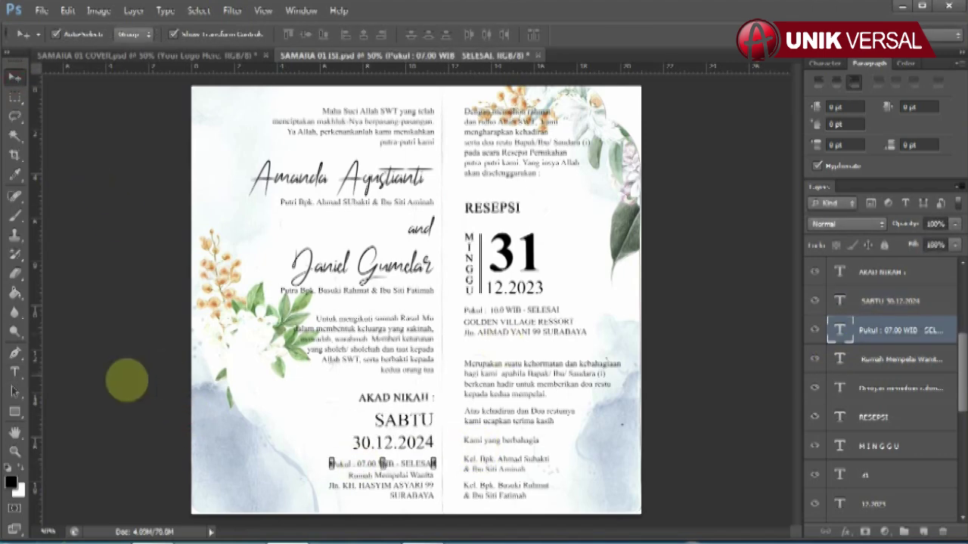
click(14, 371)
triple_click(347, 463)
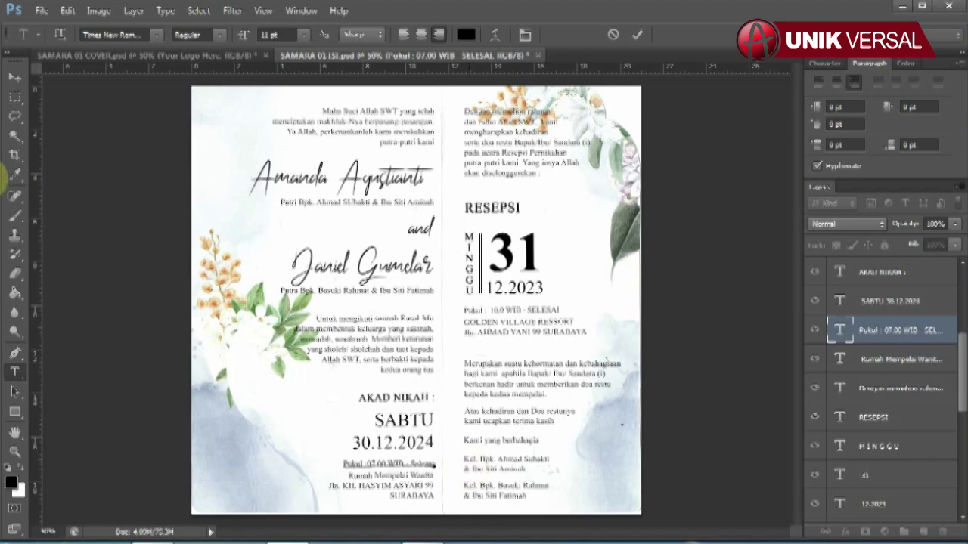
click(14, 76)
Step: Type the new Bandung street address into the Rumah Mempelai Wanita lines
click(378, 484)
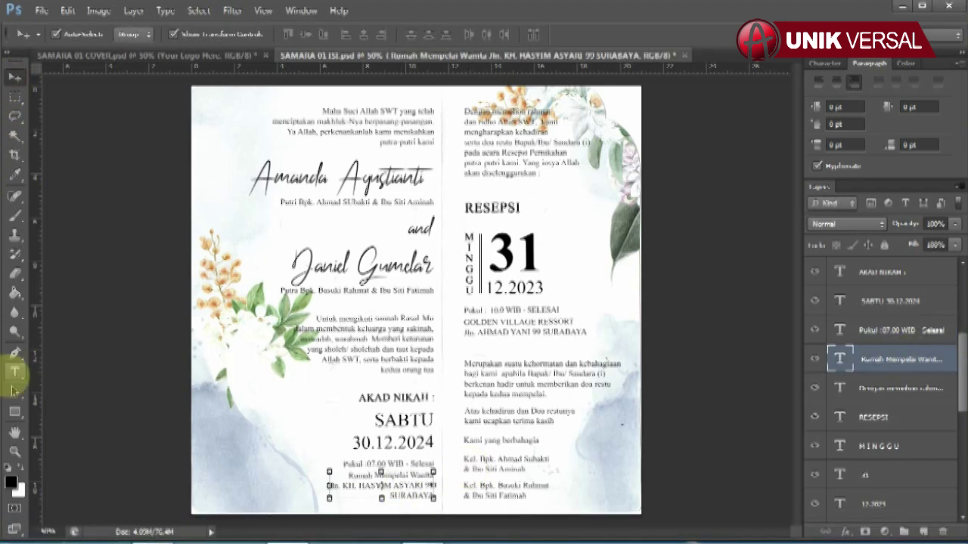
click(14, 371)
drag(348, 475, 356, 499)
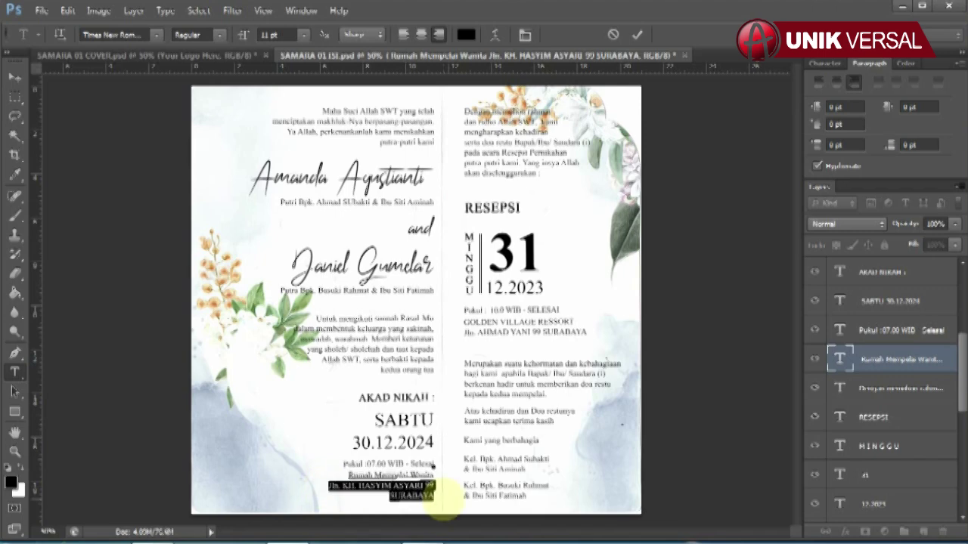
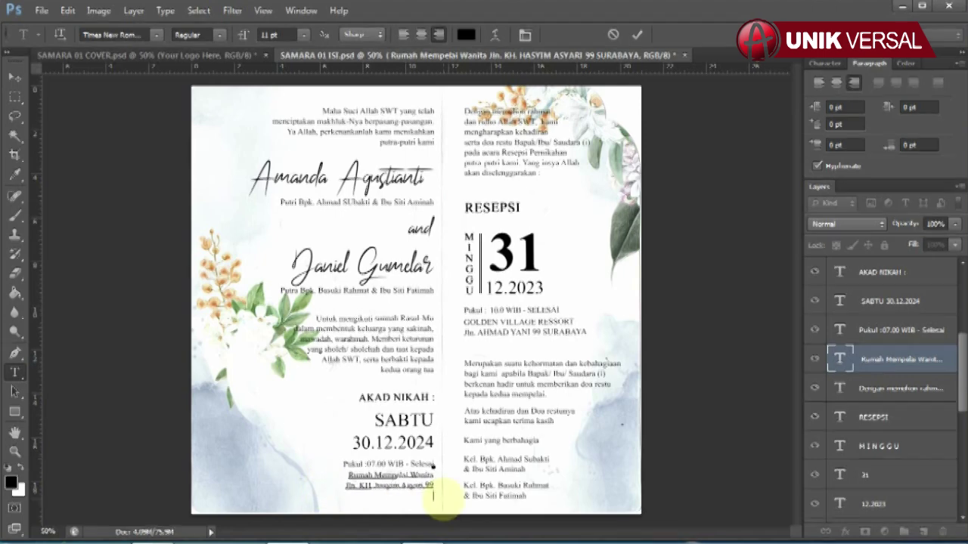
Step: Commit the bride's-home address, then check the resepsi MINGGU and 31 texts without changing them
click(14, 77)
click(491, 207)
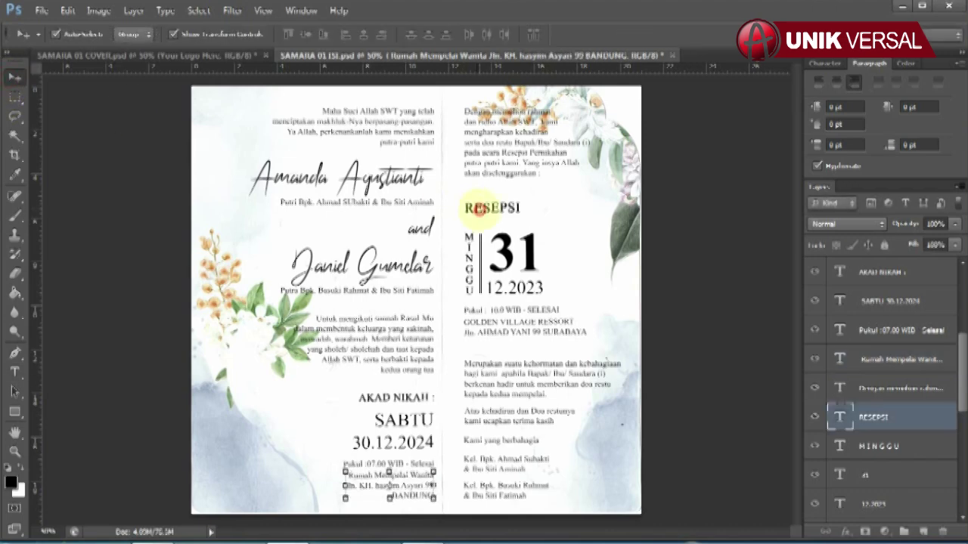
scroll(891, 393, down, 3)
click(470, 265)
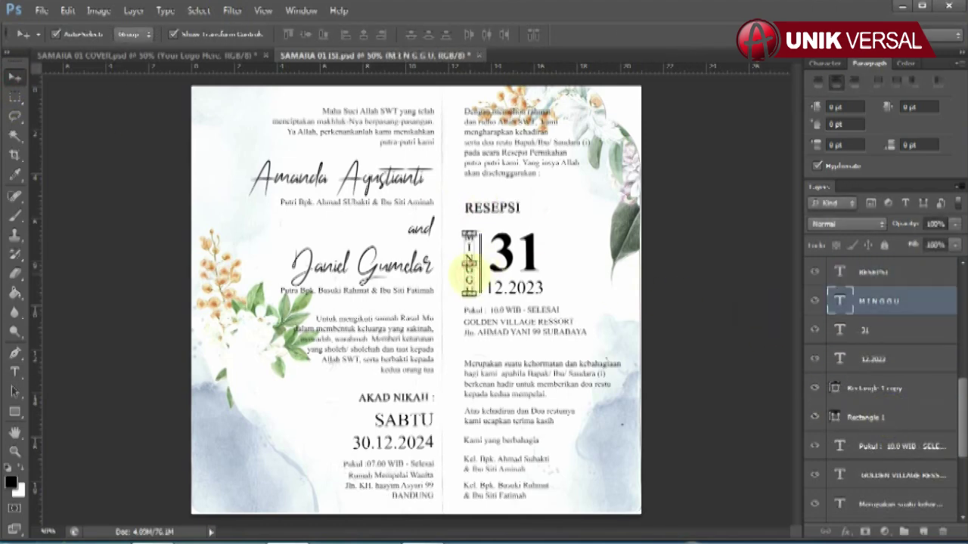
click(14, 371)
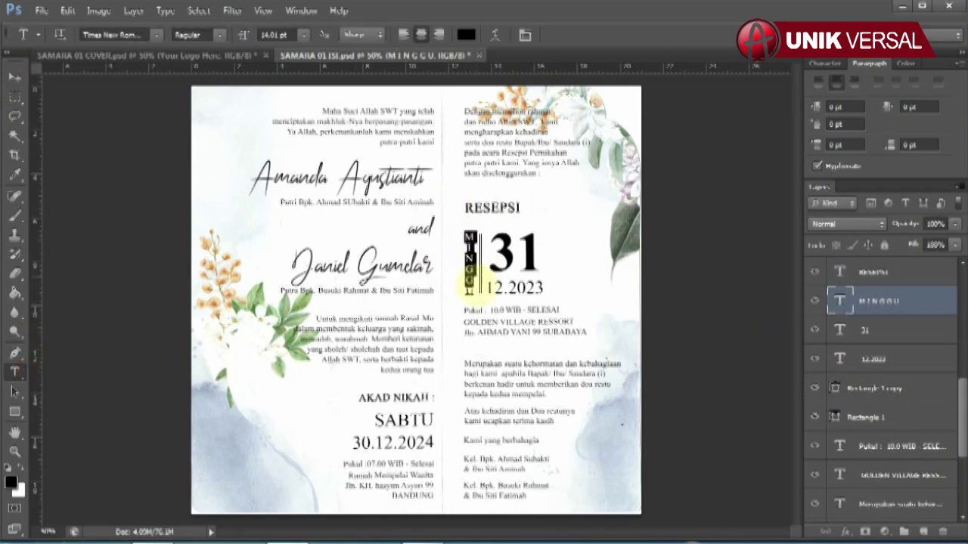
click(469, 288)
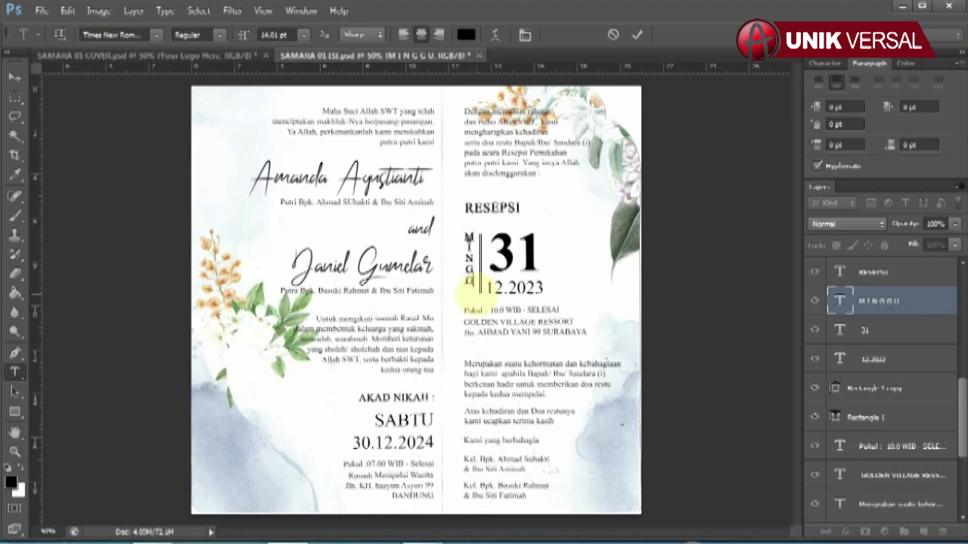
click(840, 329)
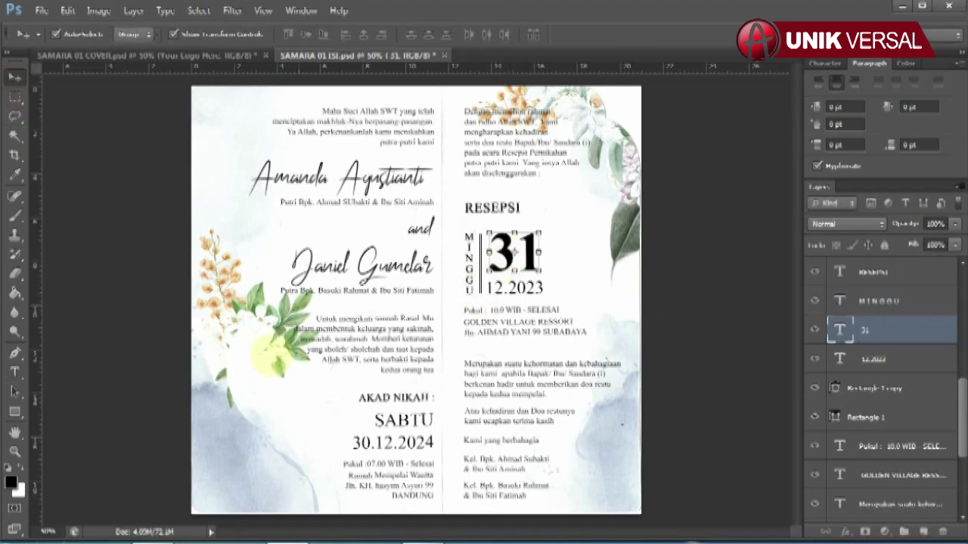
double_click(546, 255)
key(ctrl+Return)
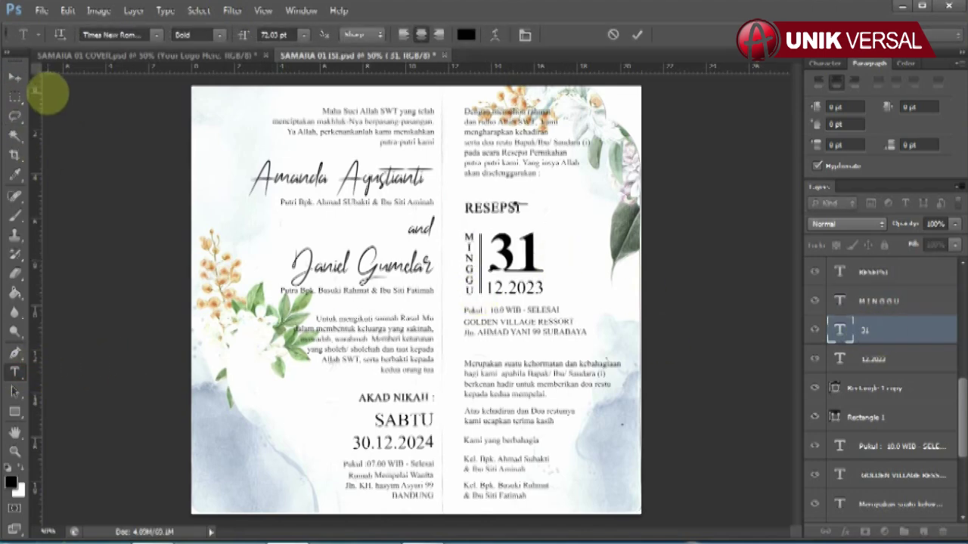
click(15, 78)
Step: Change the resepsi date from 12.2023 to 12.2024
click(533, 287)
key(t)
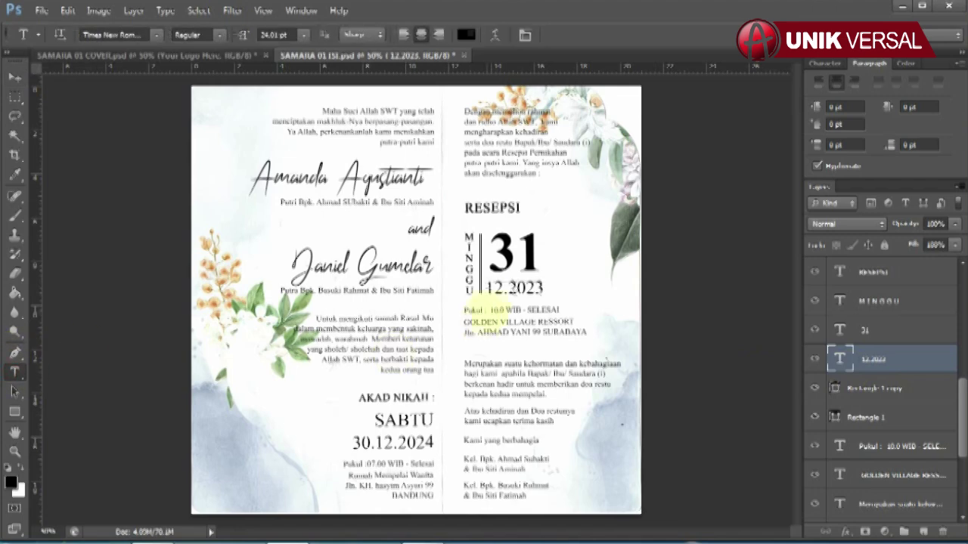
drag(485, 296, 557, 277)
text(12.202)
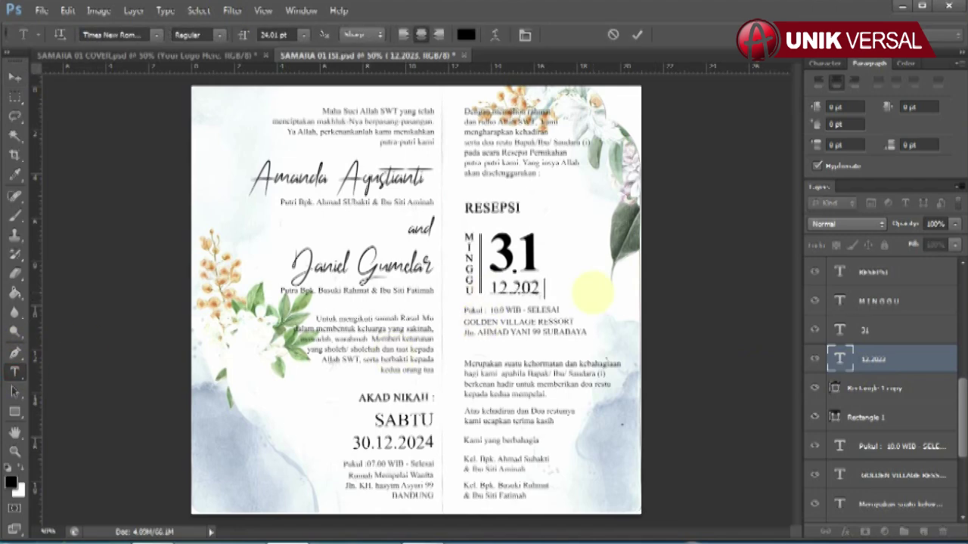
text(4)
click(15, 77)
Step: Set the Pukul time line to 10.00 WIB - SELESAI
click(544, 325)
click(522, 310)
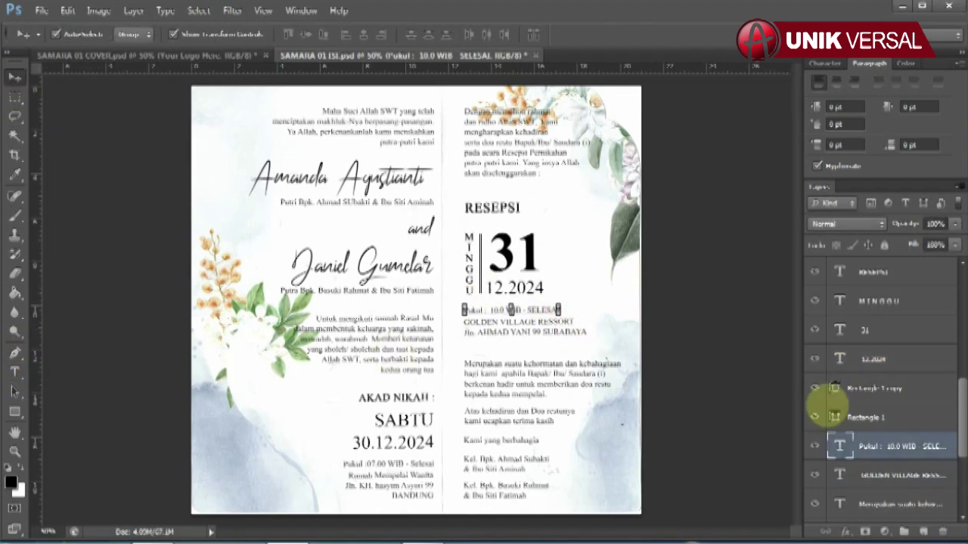
click(15, 371)
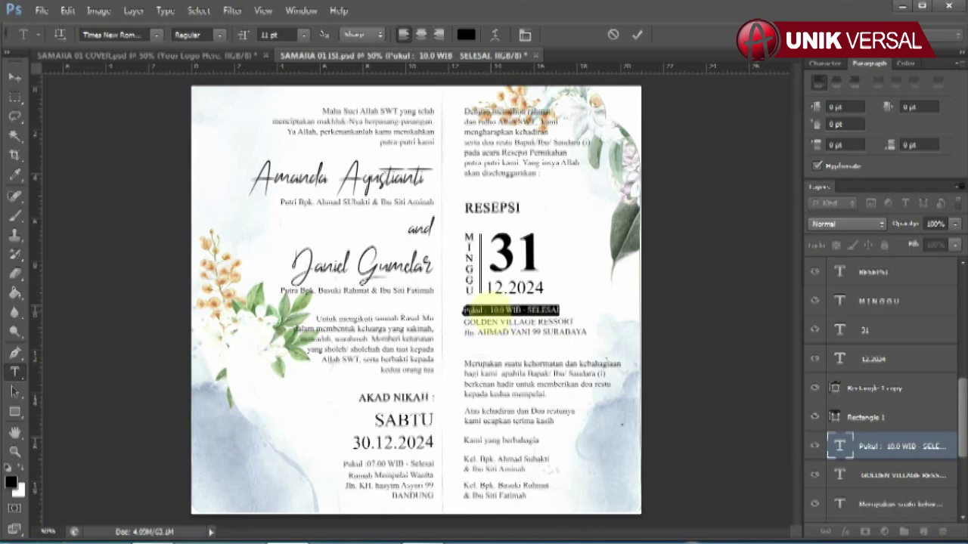
drag(490, 310, 650, 310)
text(10.00 WI)
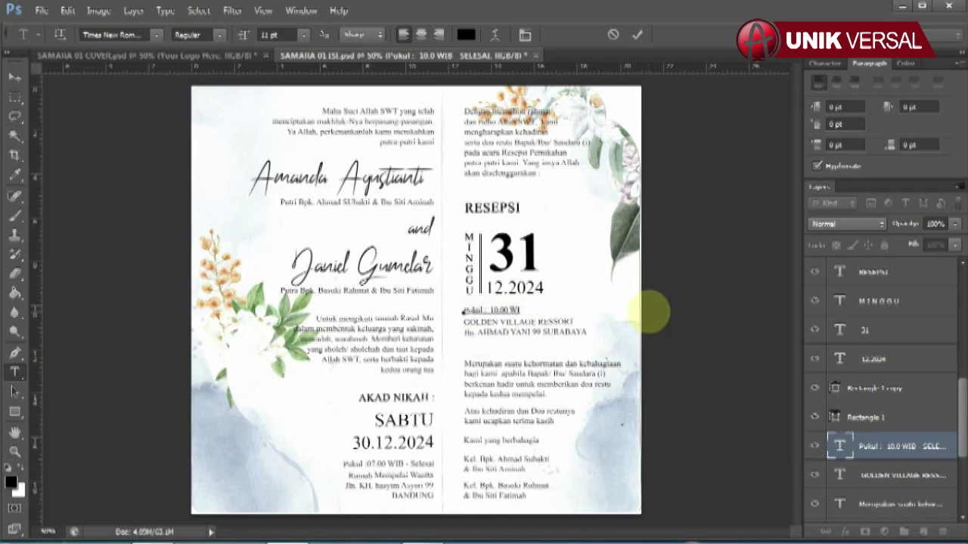
text(B - SELESAI)
click(15, 77)
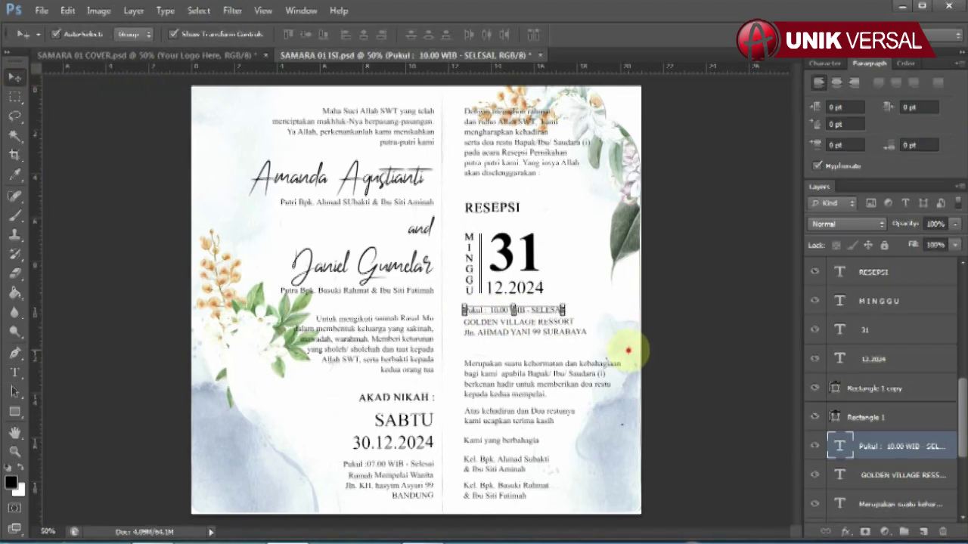
Step: Retype the GOLDEN resort name and address so it ends in BANDUNG
click(582, 333)
click(14, 372)
drag(463, 318, 588, 334)
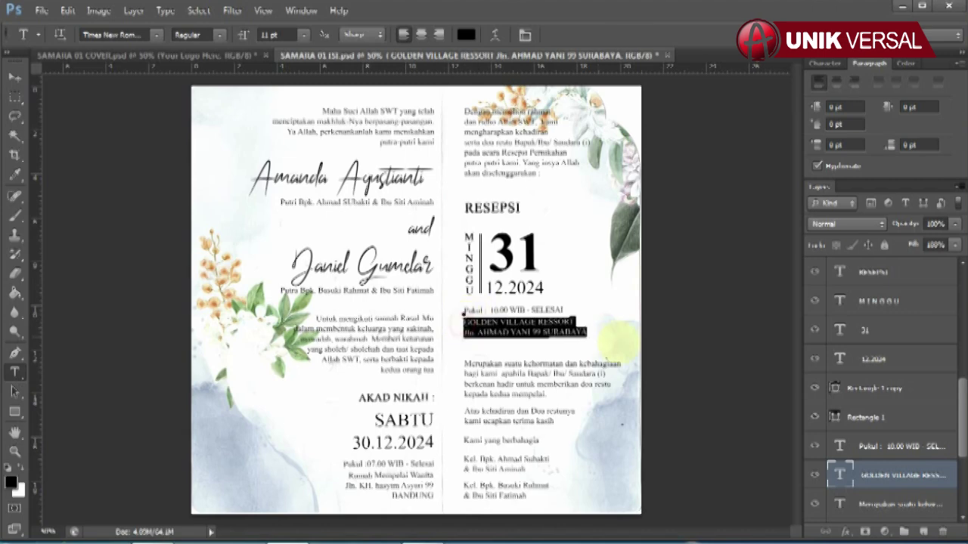
text(GOLDEN)
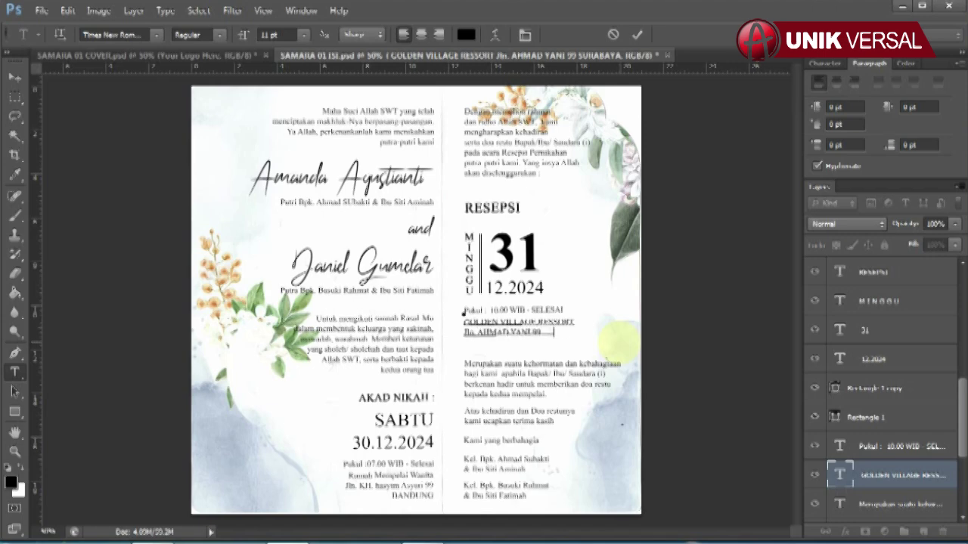
click(14, 77)
click(505, 459)
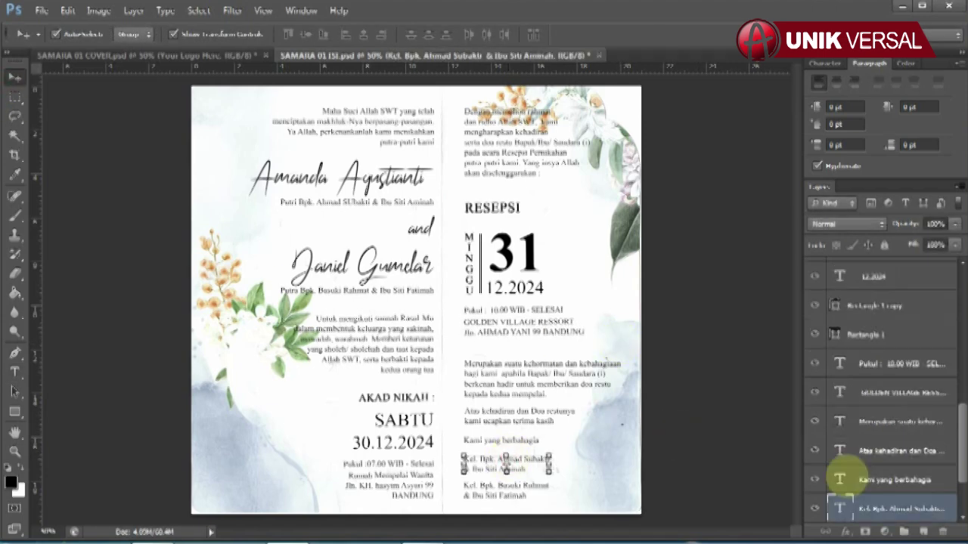
scroll(857, 453, down, 2)
click(14, 372)
drag(463, 457, 550, 472)
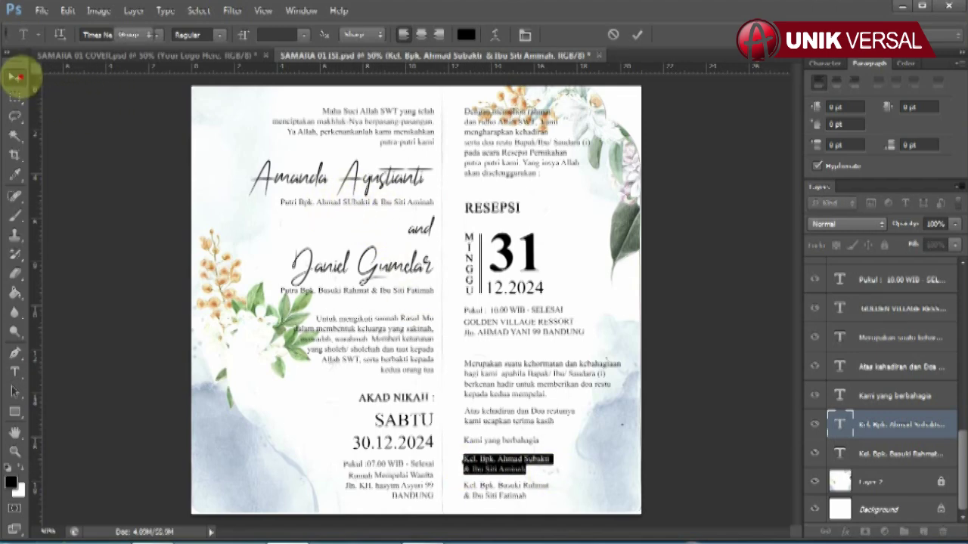
click(14, 76)
click(869, 453)
click(14, 372)
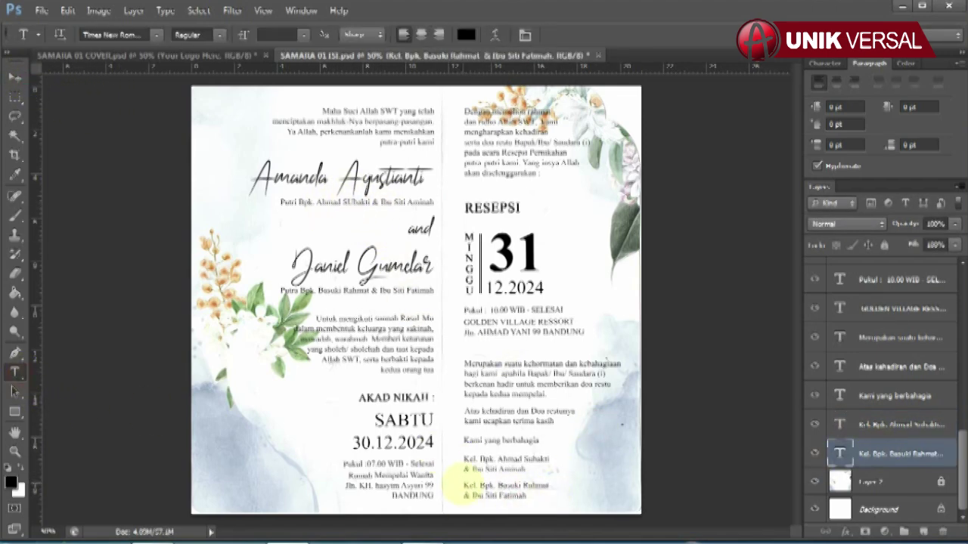
drag(462, 483, 556, 499)
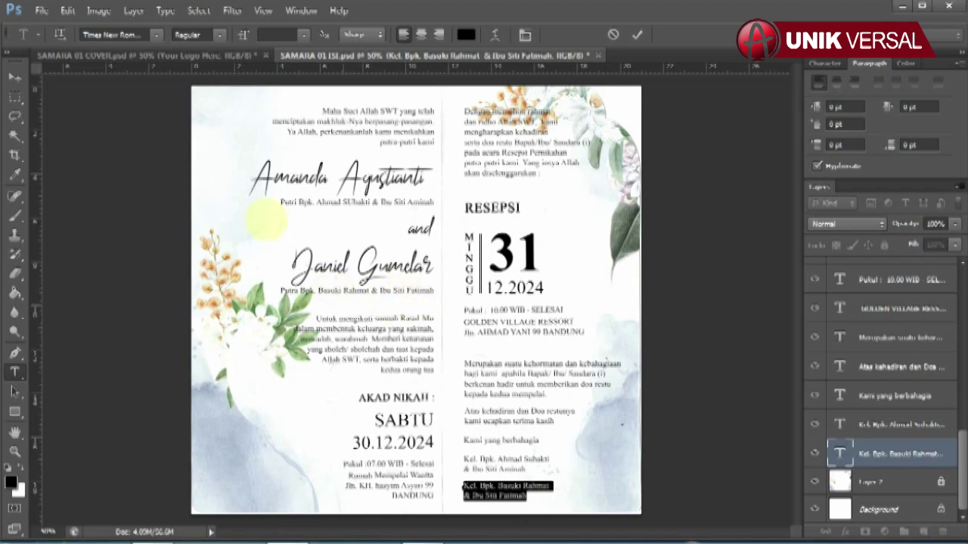
key(ctrl+Return)
key(v)
click(708, 454)
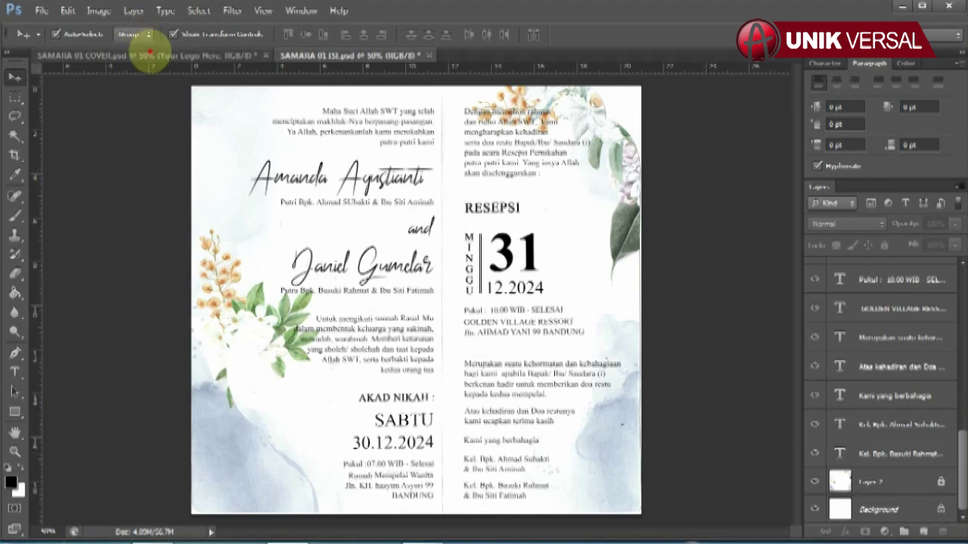
Step: Save the COVER document, then save the SAMARA 01 ISI inner-page document
click(143, 57)
key(ctrl+s)
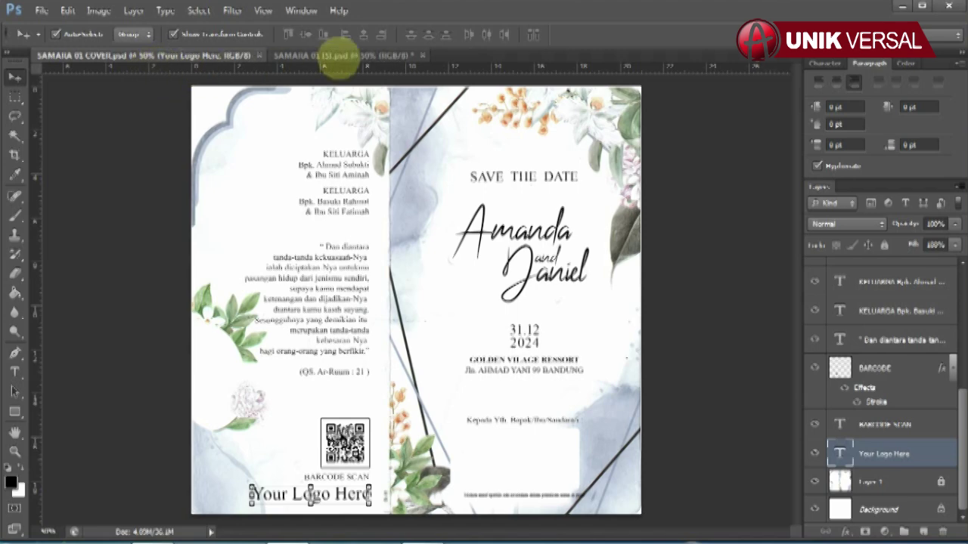
click(341, 54)
key(ctrl+s)
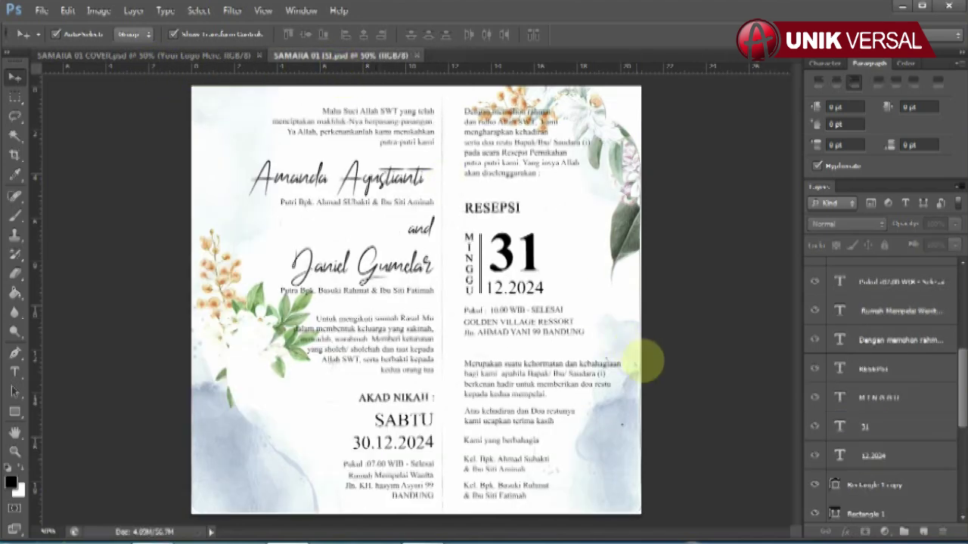